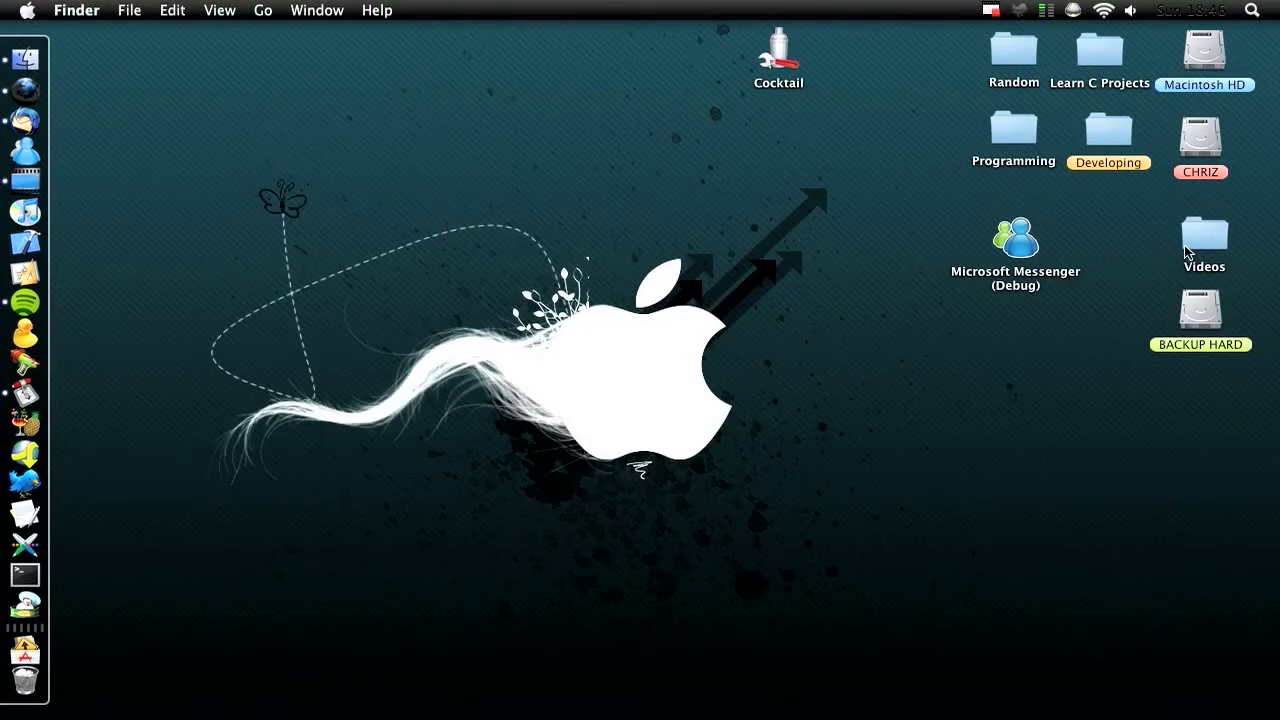
# Step: Lower the system volume and open the Trash
pyautogui.press('XF86AudioLowerVolume')
pyautogui.press('XF86AudioLowerVolume')
pyautogui.click(25, 684)
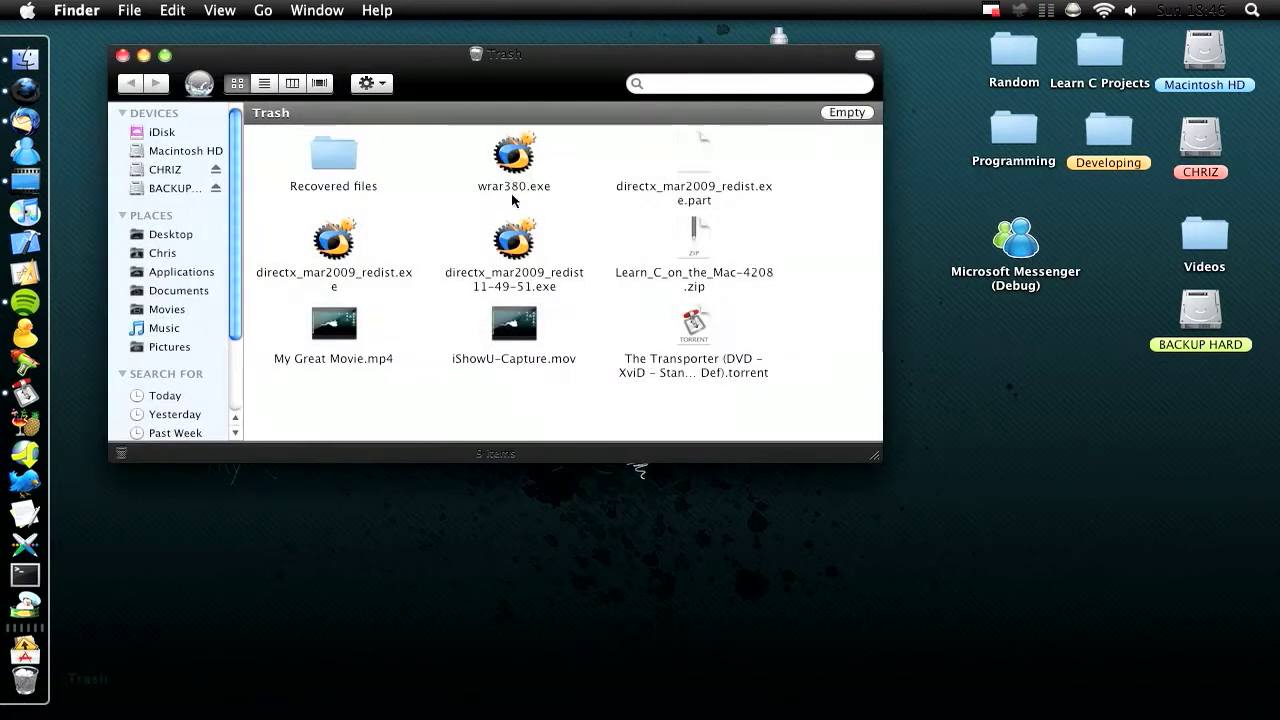
# Step: Quick Look iShowU-Capture.mov and My Great Movie.mp4 in the Trash, then close its window
pyautogui.click(502, 331)
pyautogui.press('space')
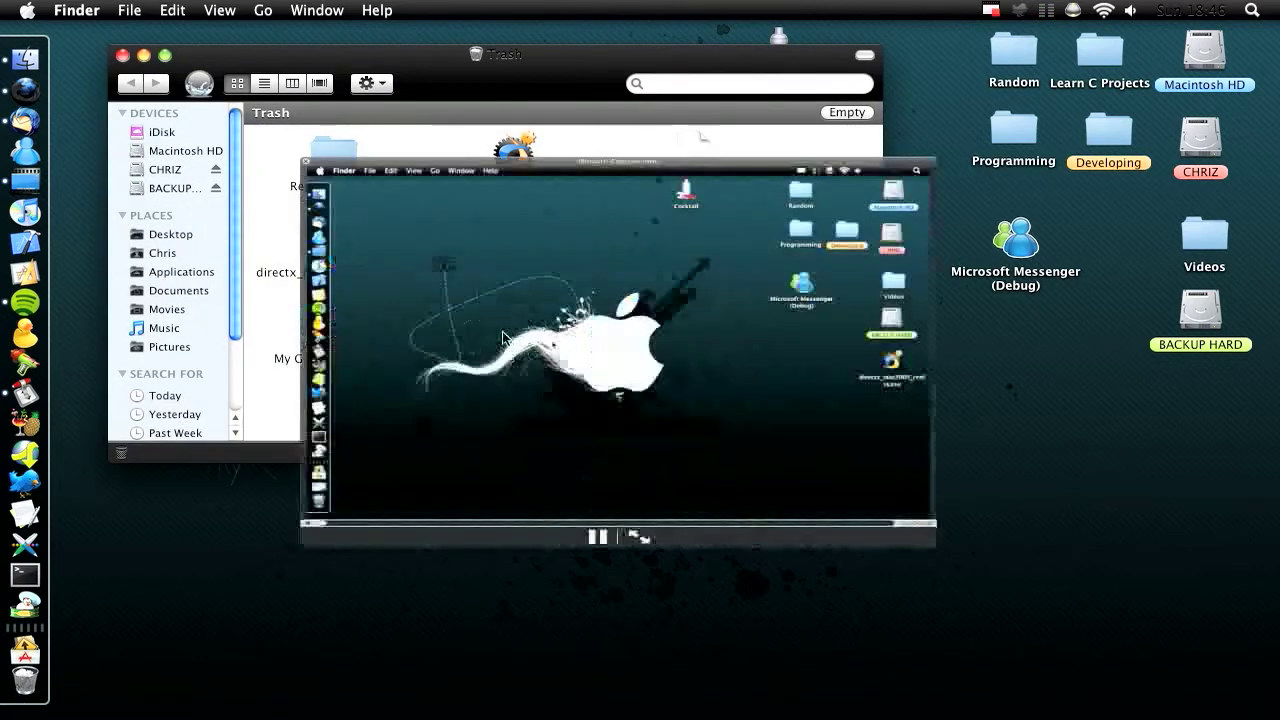
pyautogui.press('space')
pyautogui.press('space')
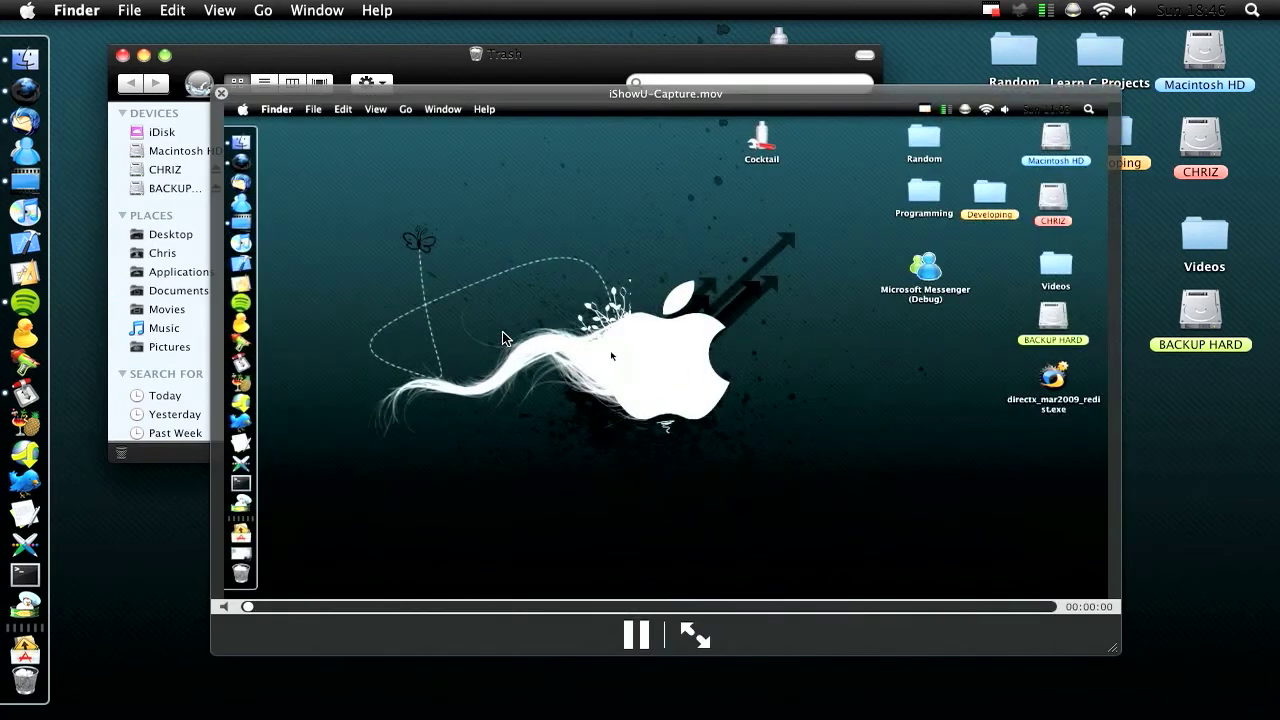
pyautogui.press('space')
pyautogui.press('Left')
pyautogui.press('space')
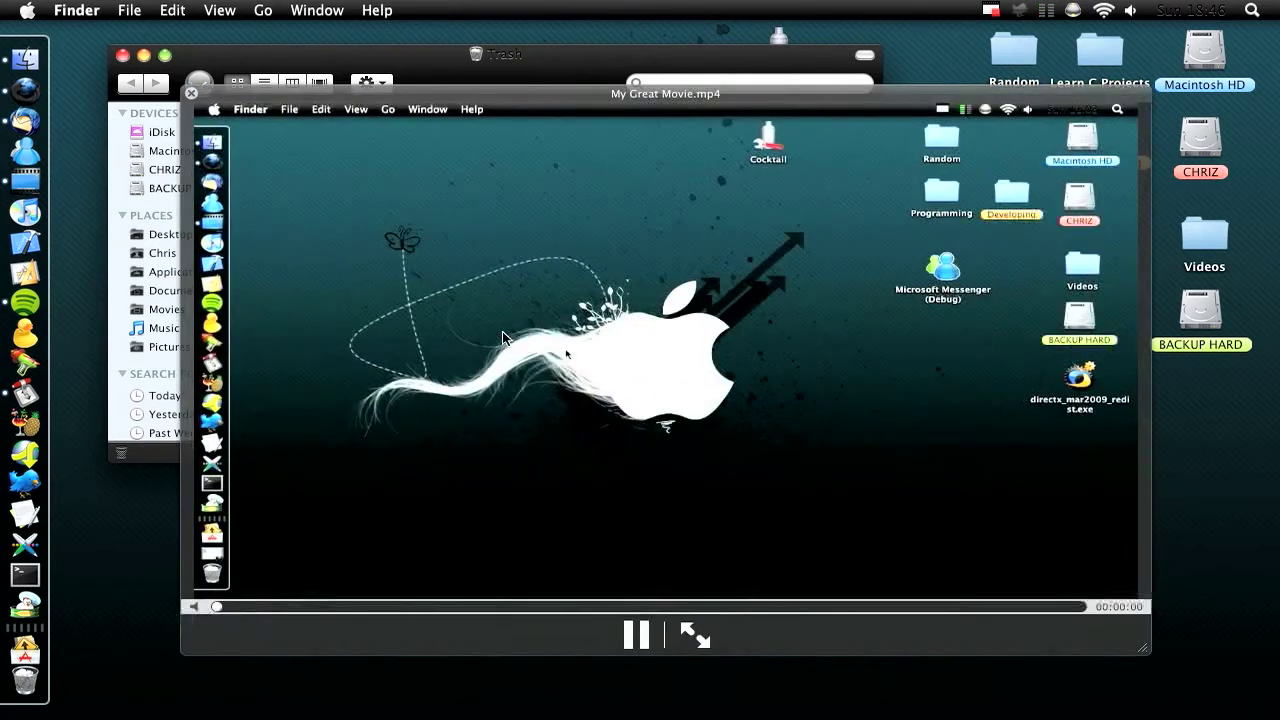
pyautogui.press('space')
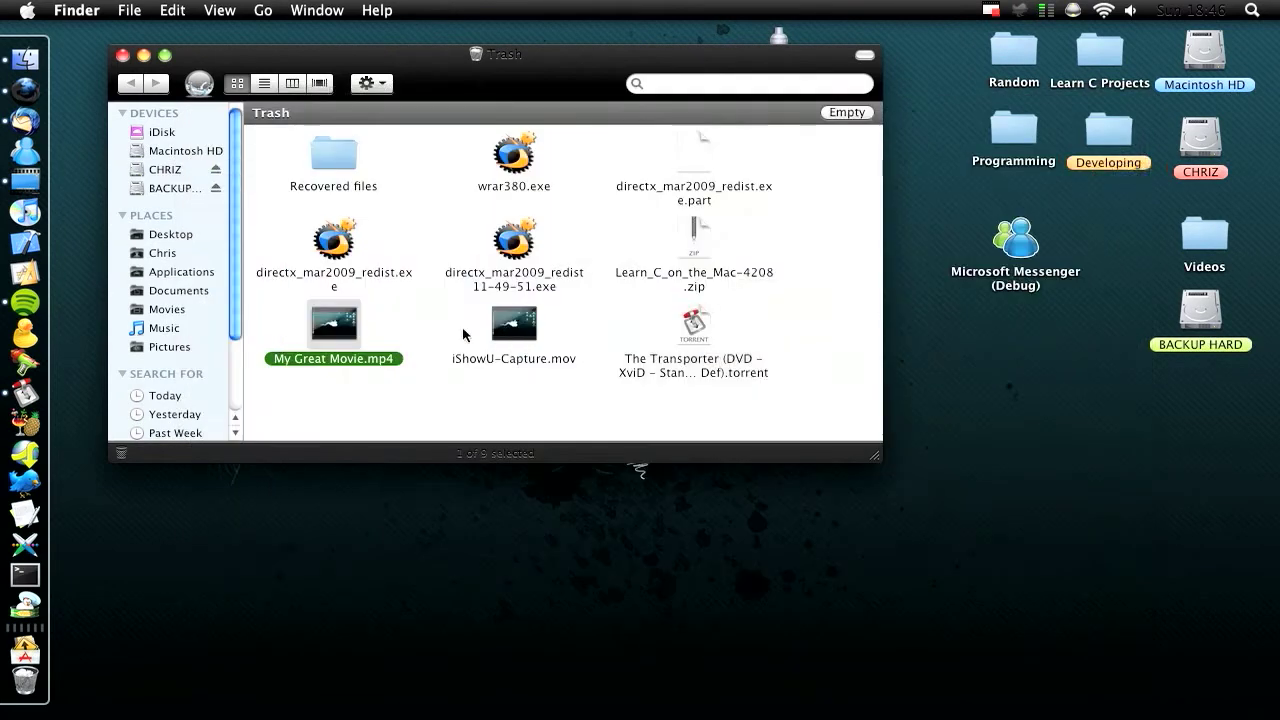
pyautogui.click(123, 55)
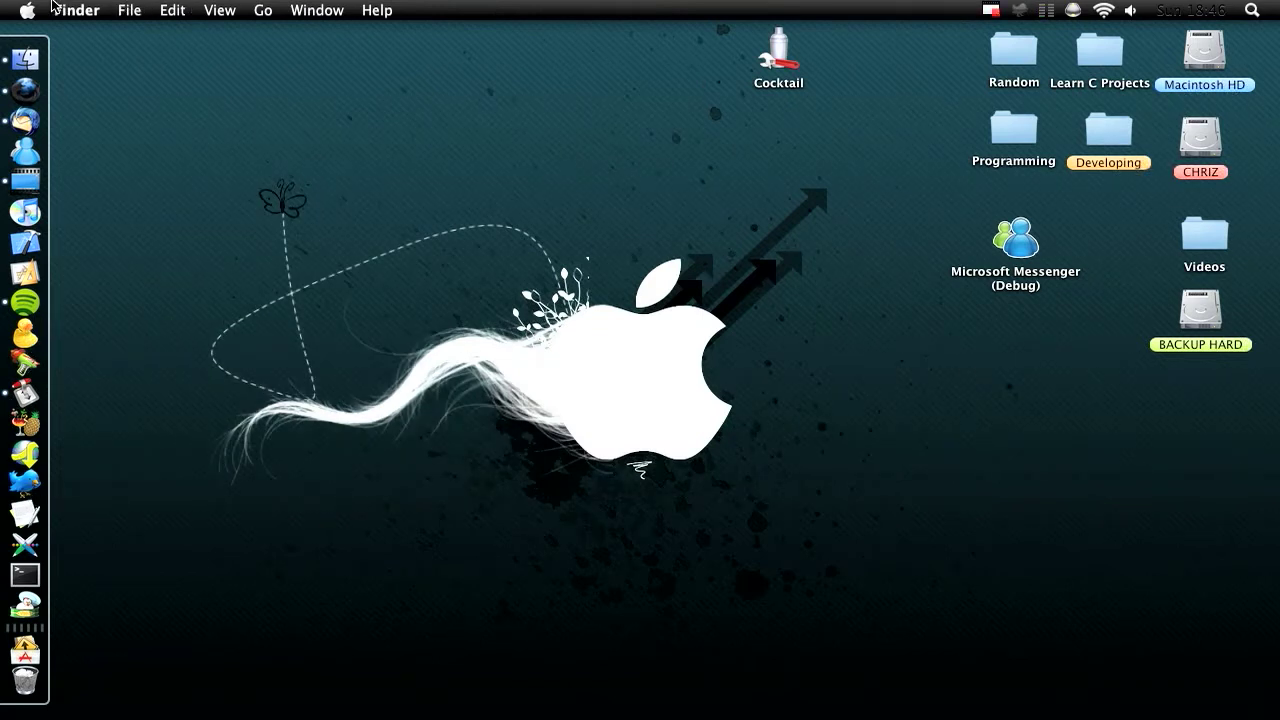
pyautogui.doubleClick(1215, 62)
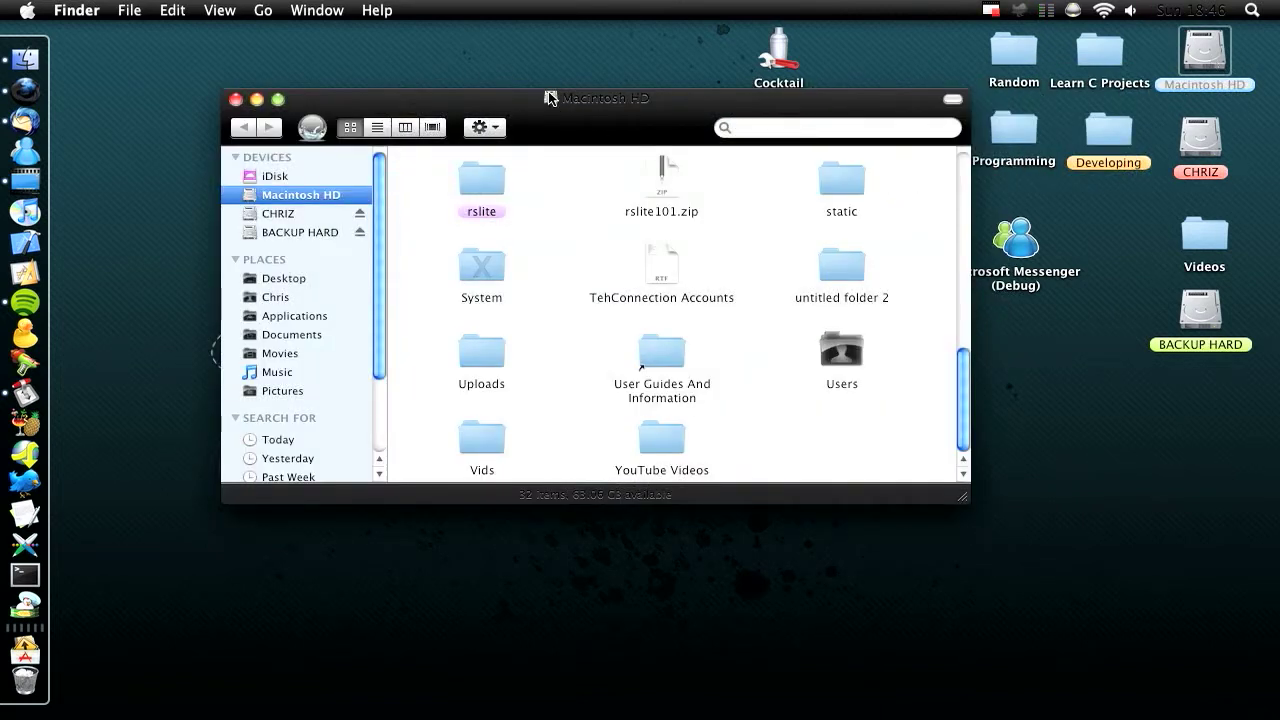
pyautogui.click(236, 100)
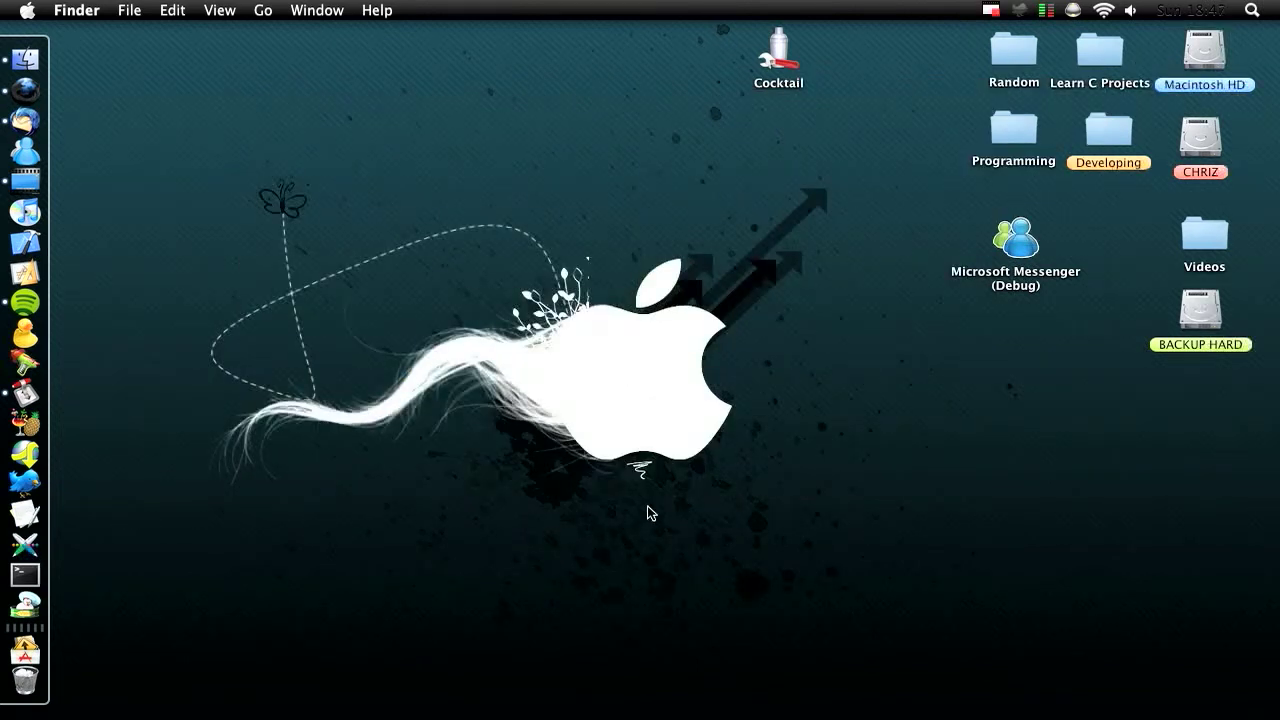
# Step: Launch Magnifique from the Dock and reposition its window
pyautogui.click(22, 548)
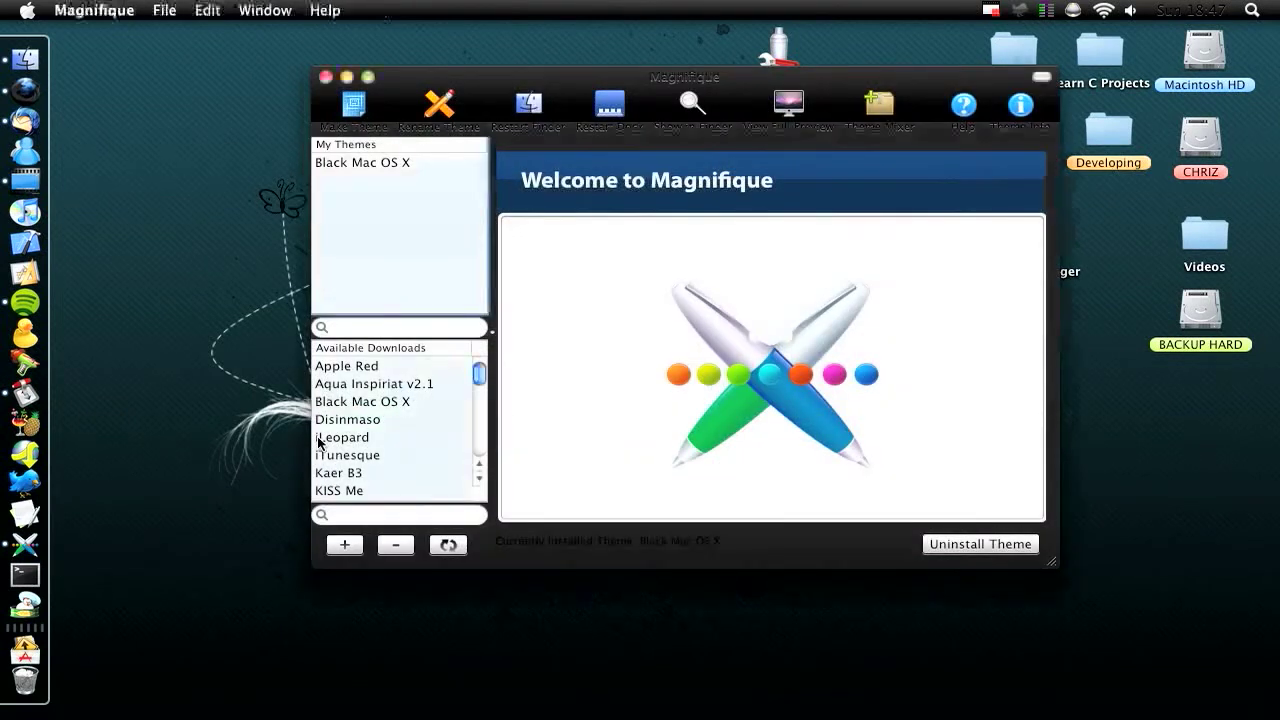
pyautogui.moveTo(680, 82); pyautogui.dragTo(530, 94)
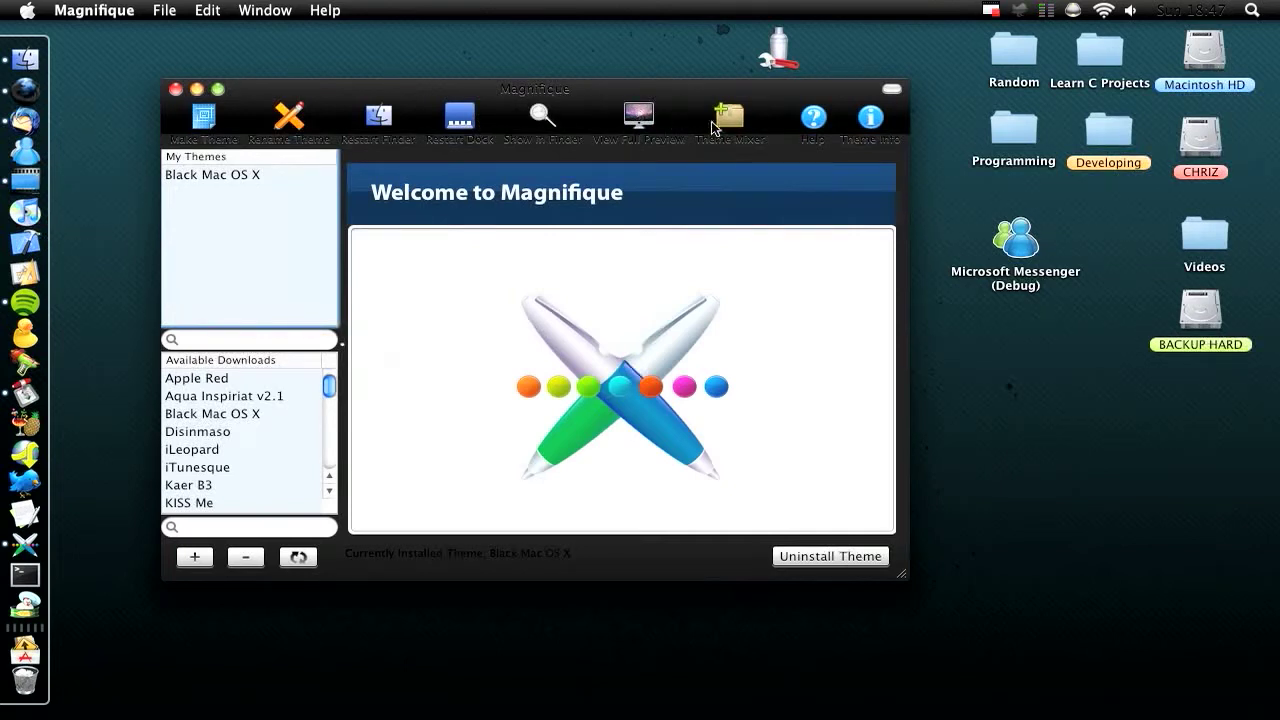
pyautogui.moveTo(607, 91); pyautogui.dragTo(633, 72)
# Step: Browse Available Downloads and show the Titanium theme's details
pyautogui.scroll(-1, 270, 428)
pyautogui.scroll(1, 270, 428)
pyautogui.scroll(-10, 250, 377)
pyautogui.scroll(10, 249, 378)
pyautogui.scroll(-10, 249, 378)
pyautogui.scroll(10, 249, 378)
pyautogui.scroll(-5, 249, 378)
pyautogui.scroll(5, 249, 378)
pyautogui.scroll(-10, 249, 378)
pyautogui.scroll(3, 249, 378)
pyautogui.scroll(2, 249, 378)
pyautogui.scroll(-6, 249, 378)
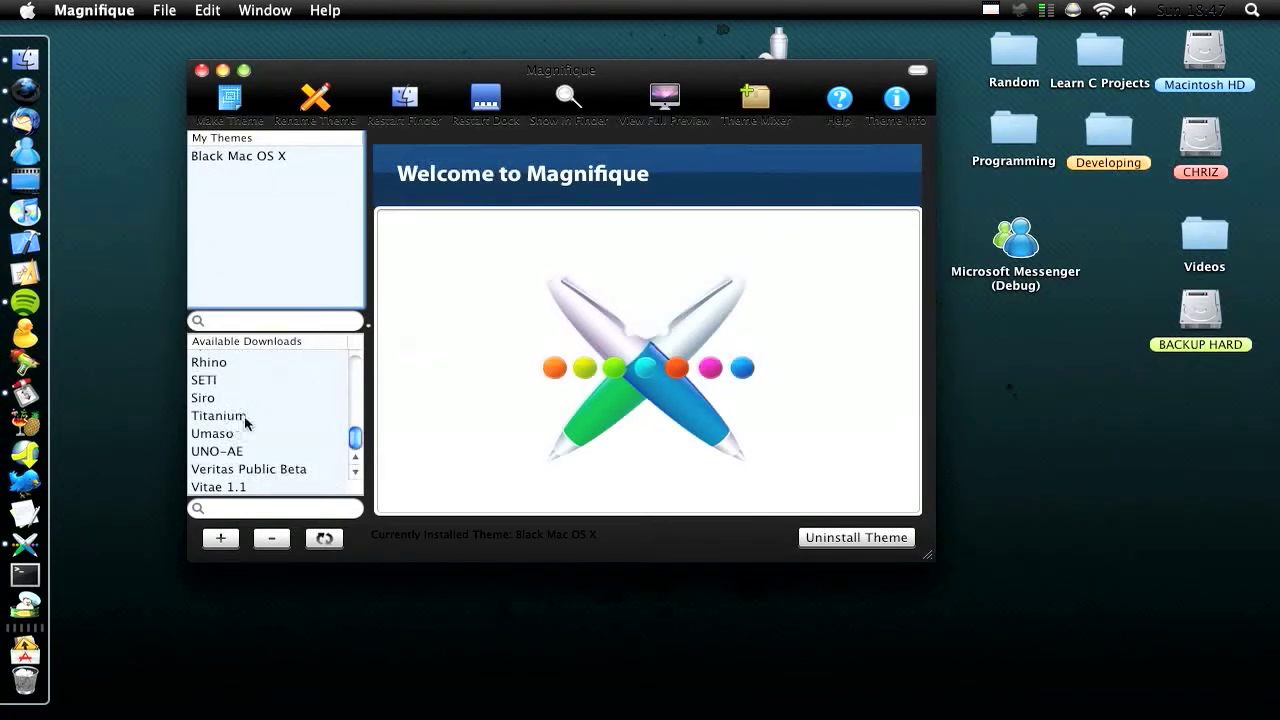
pyautogui.click(249, 415)
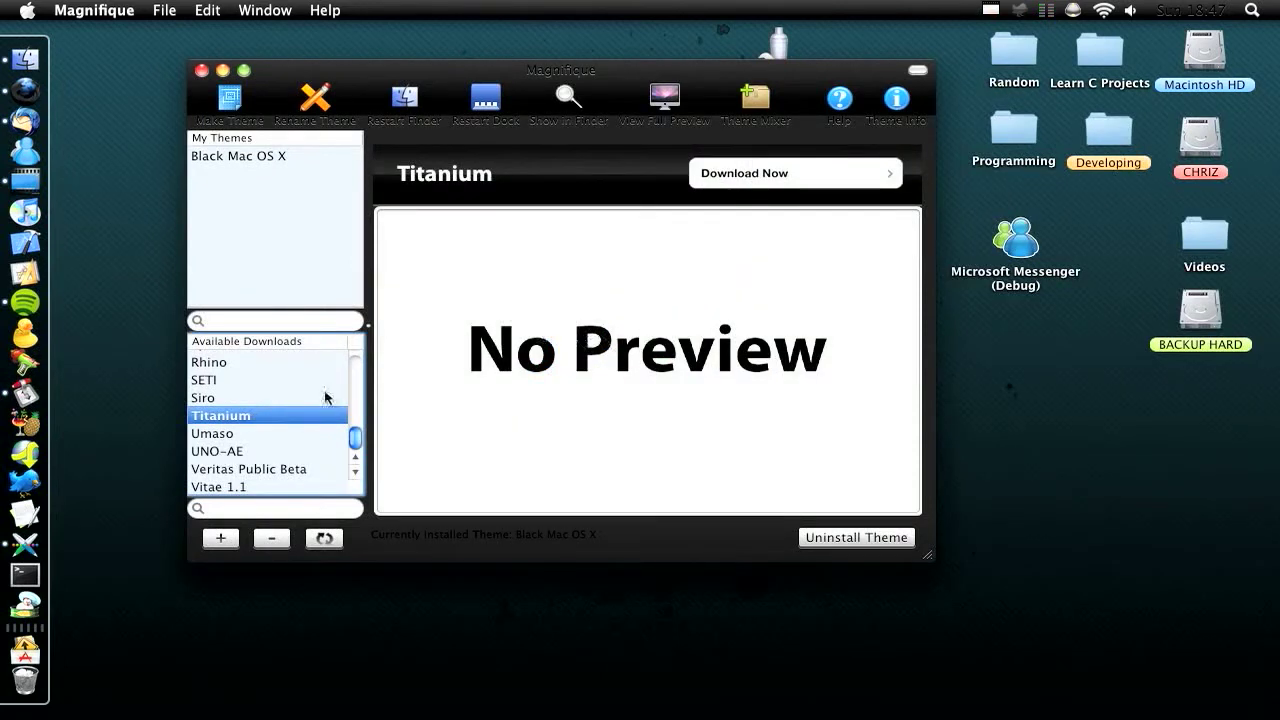
# Step: View the Neon theme's details, then the Mistikons Theme – Light preview
pyautogui.scroll(4, 327, 396)
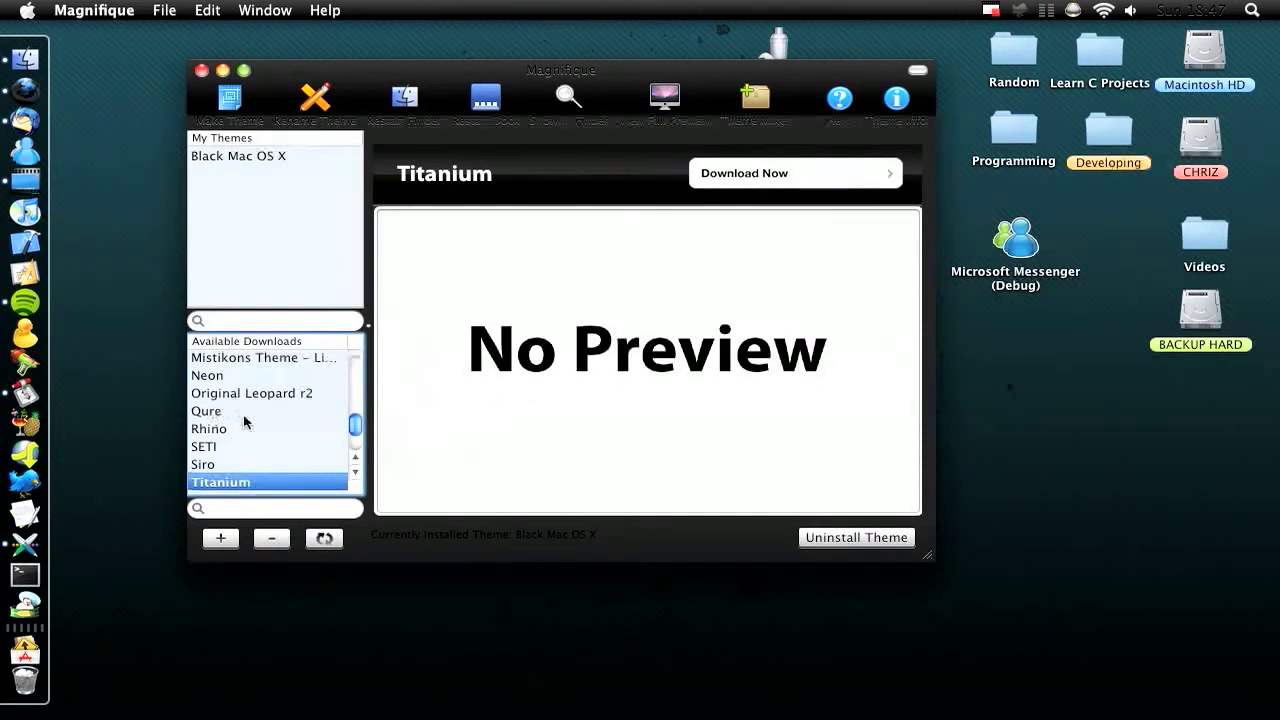
pyautogui.scroll(2, 245, 414)
pyautogui.click(214, 404)
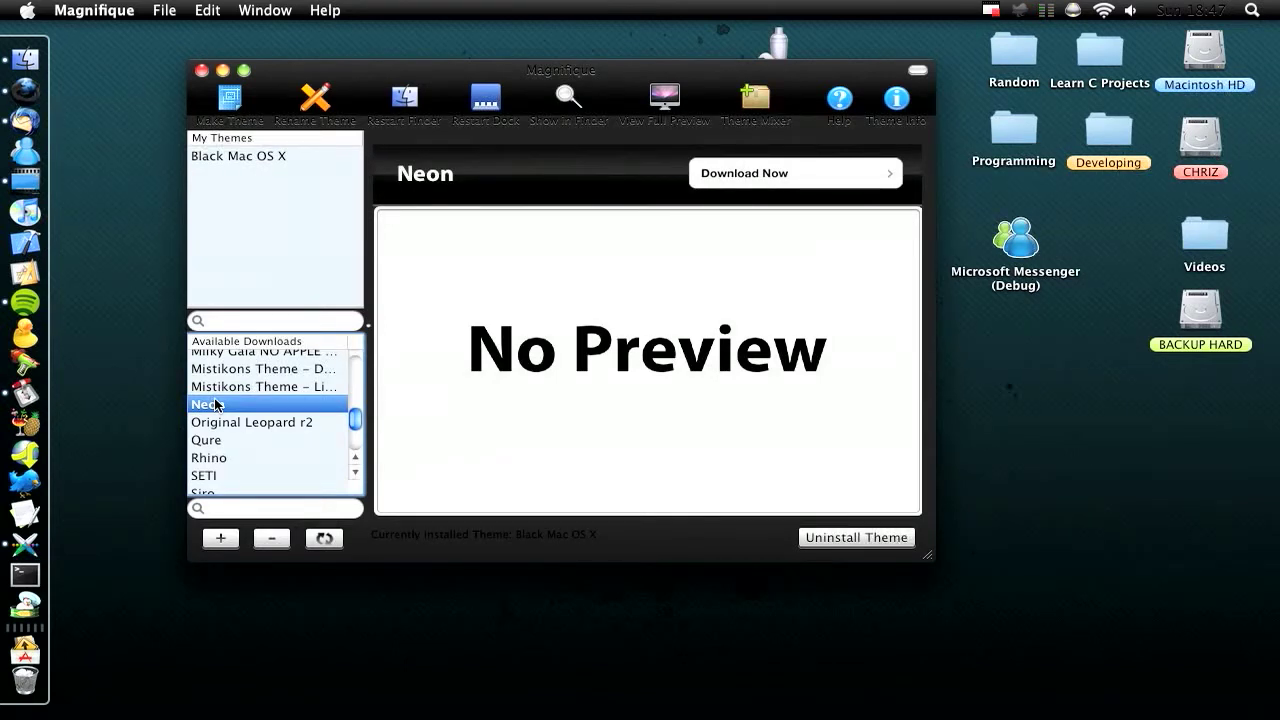
pyautogui.click(254, 388)
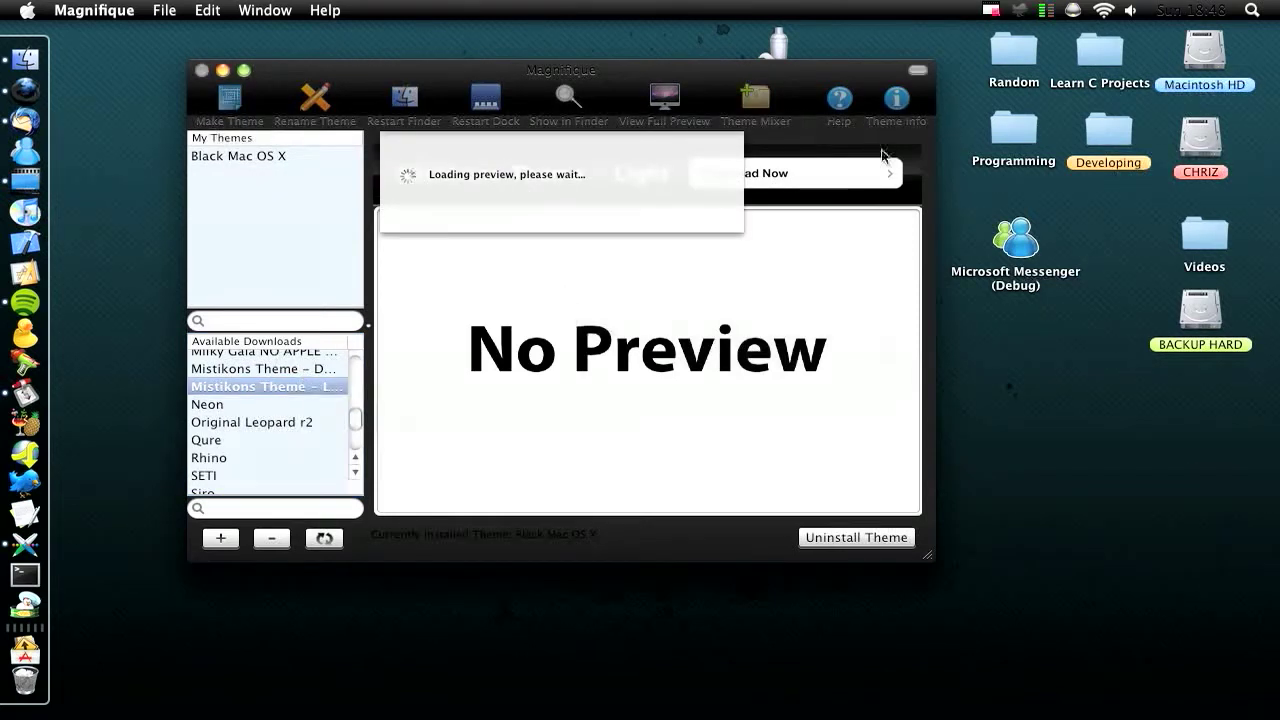
pyautogui.click(1090, 560)
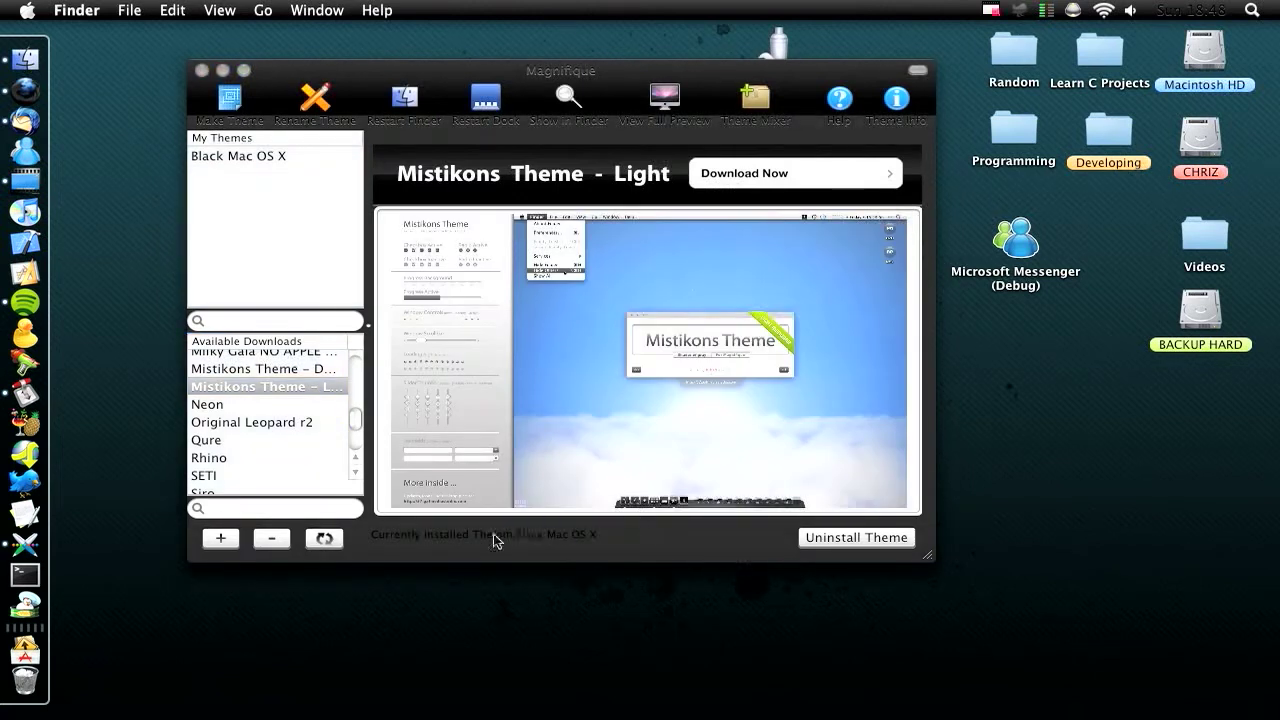
pyautogui.click(645, 410)
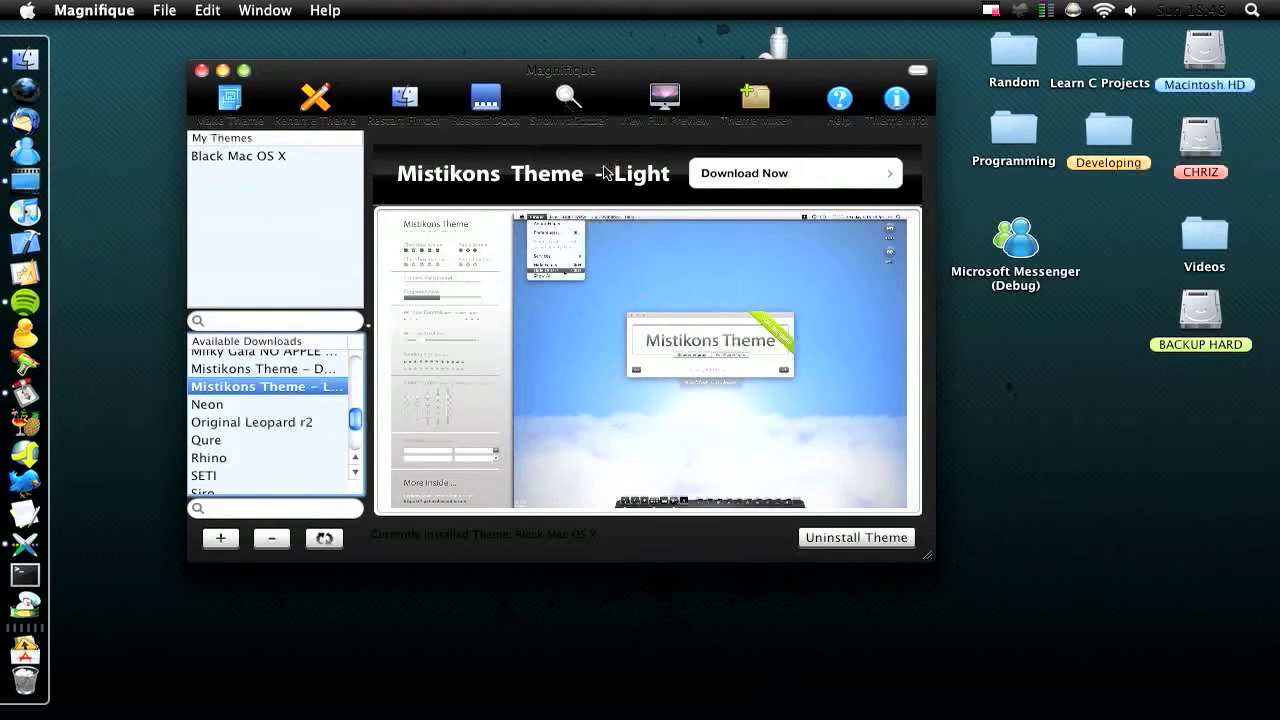
pyautogui.click(662, 99)
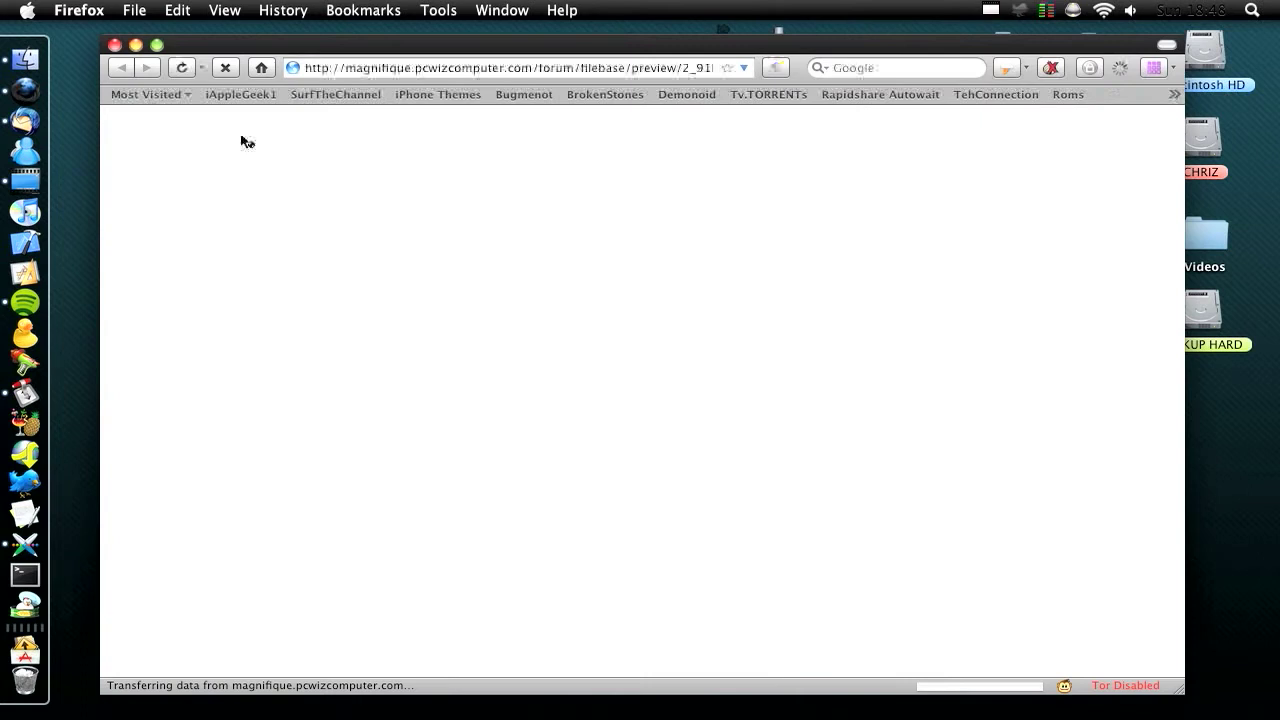
pyautogui.moveTo(543, 44); pyautogui.dragTo(532, 43)
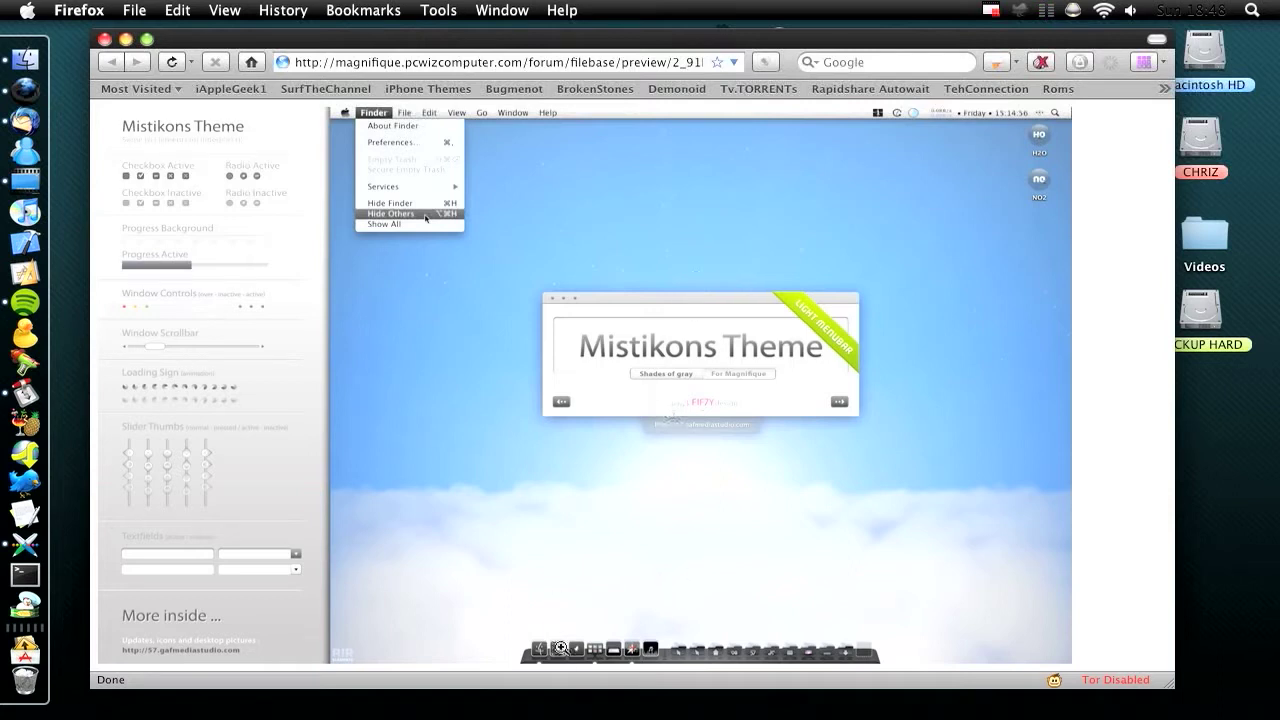
pyautogui.click(104, 39)
pyautogui.click(155, 331)
# Step: Bring Magnifique forward and preview the Milk (Leopard port) theme
pyautogui.scroll(4, 268, 372)
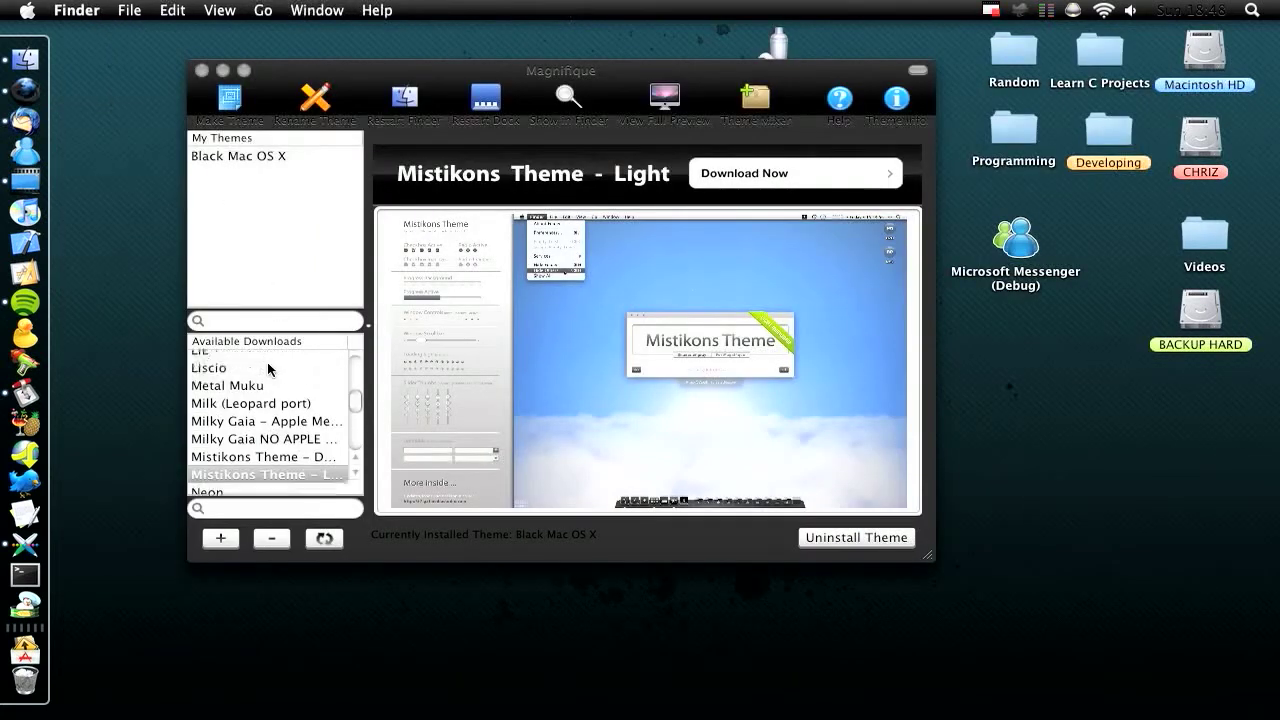
pyautogui.click(257, 433)
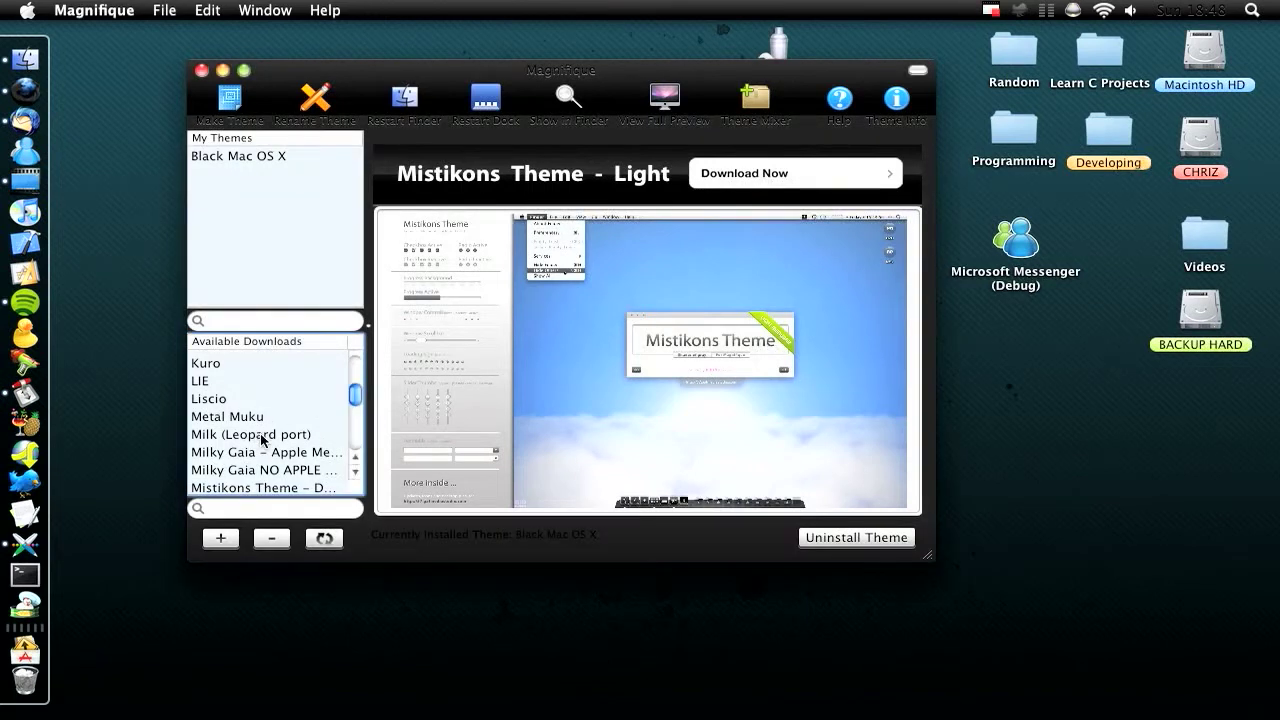
pyautogui.click(257, 433)
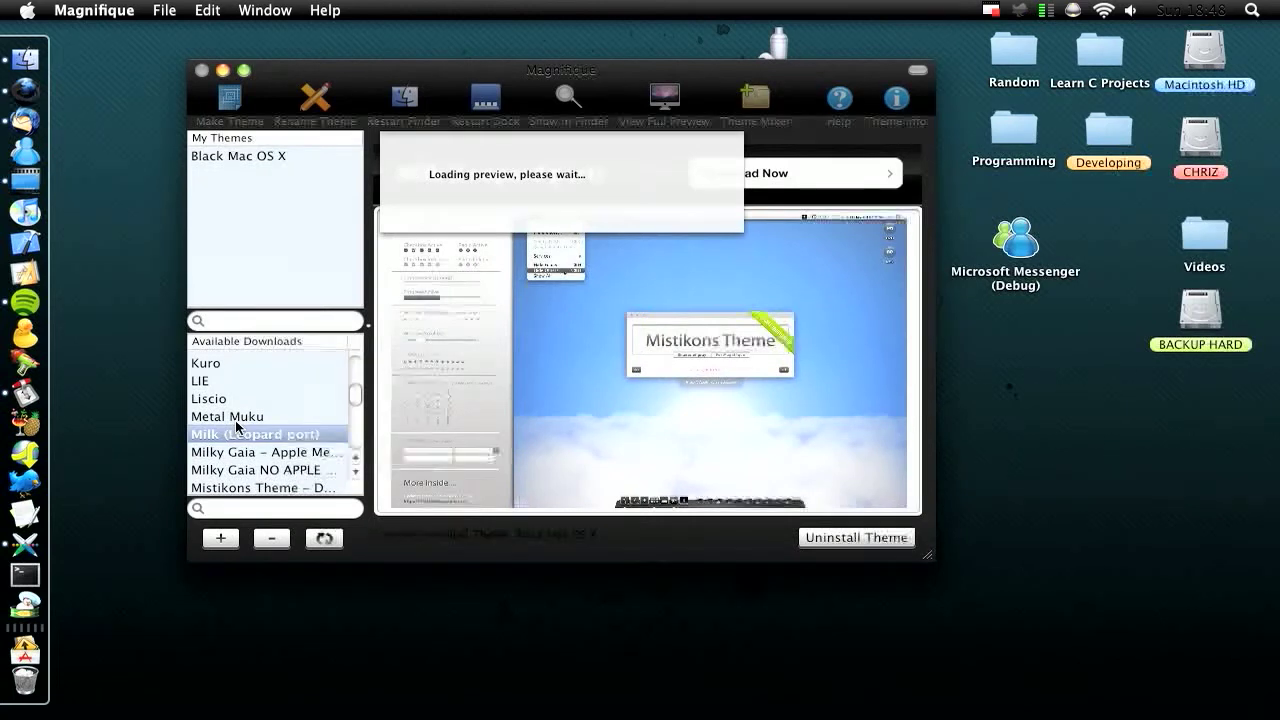
# Step: Scroll down Available Downloads and preview the Vitae 1.1 theme
pyautogui.scroll(5, 313, 435)
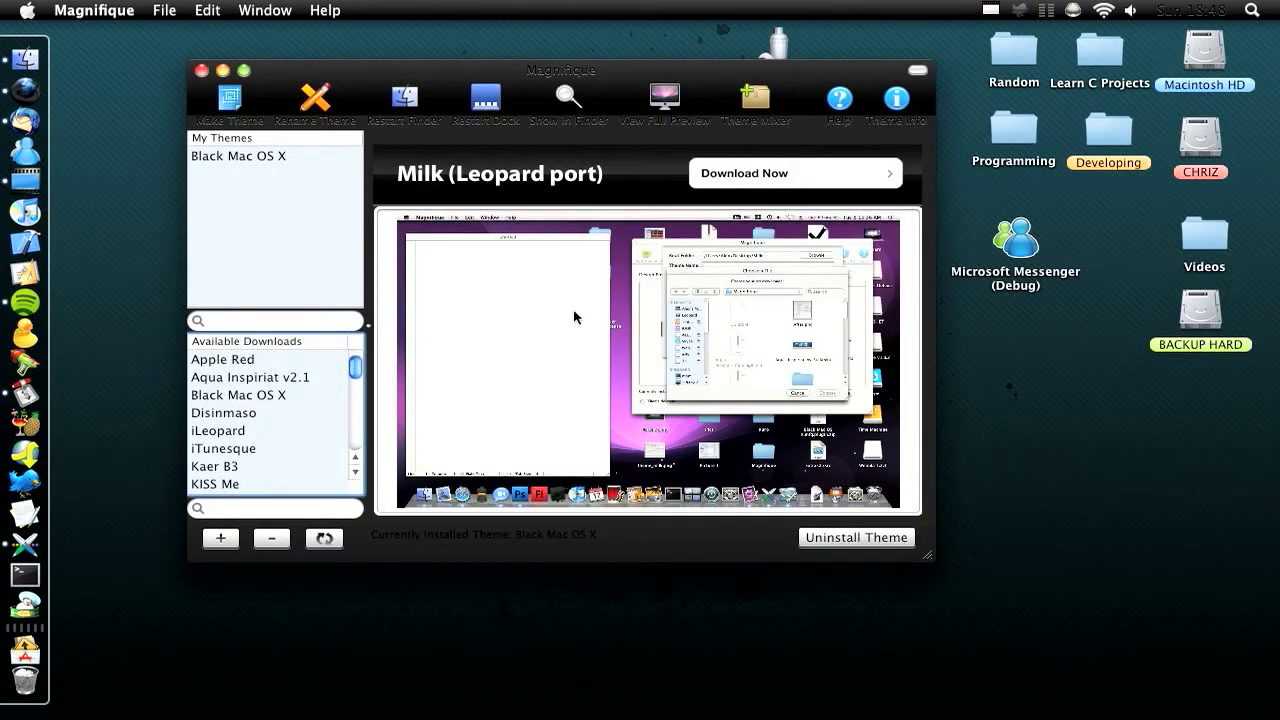
pyautogui.scroll(-3, 284, 386)
pyautogui.scroll(-10, 278, 409)
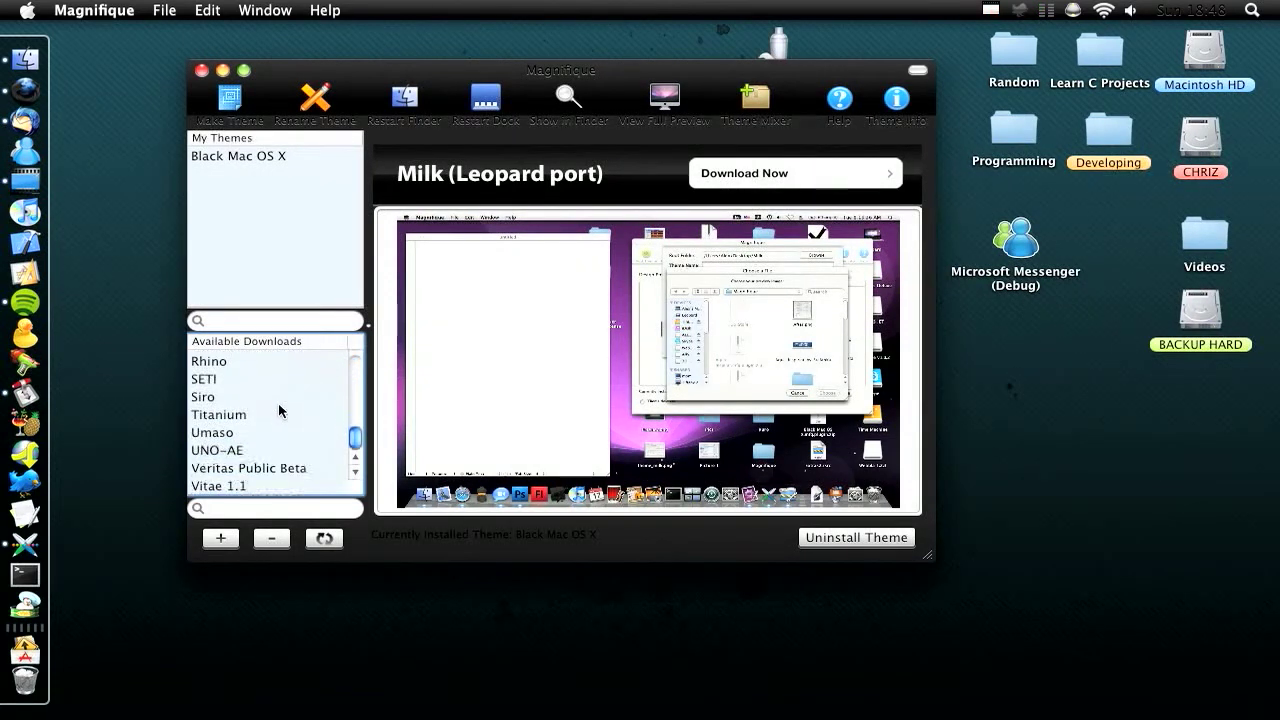
pyautogui.click(207, 487)
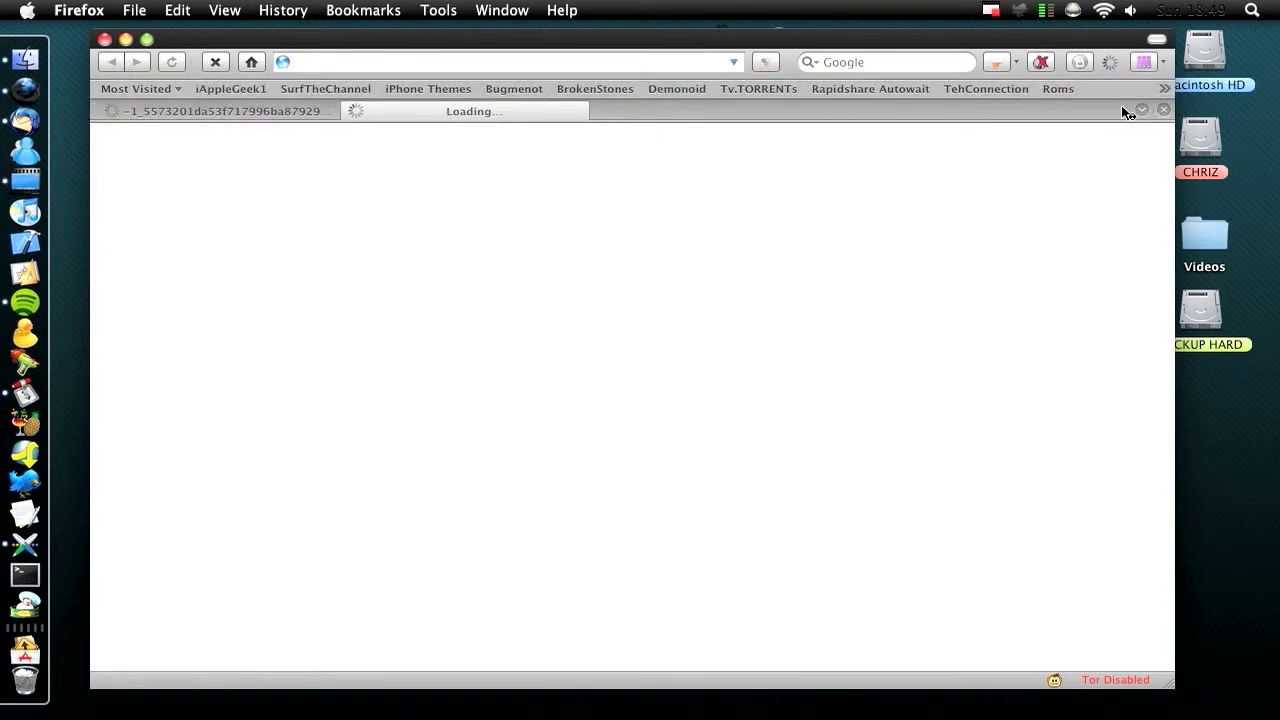
# Step: Close the stalled Firefox tab and browser window, returning to Magnifique's Vitae 1.1 details
pyautogui.click(1161, 109)
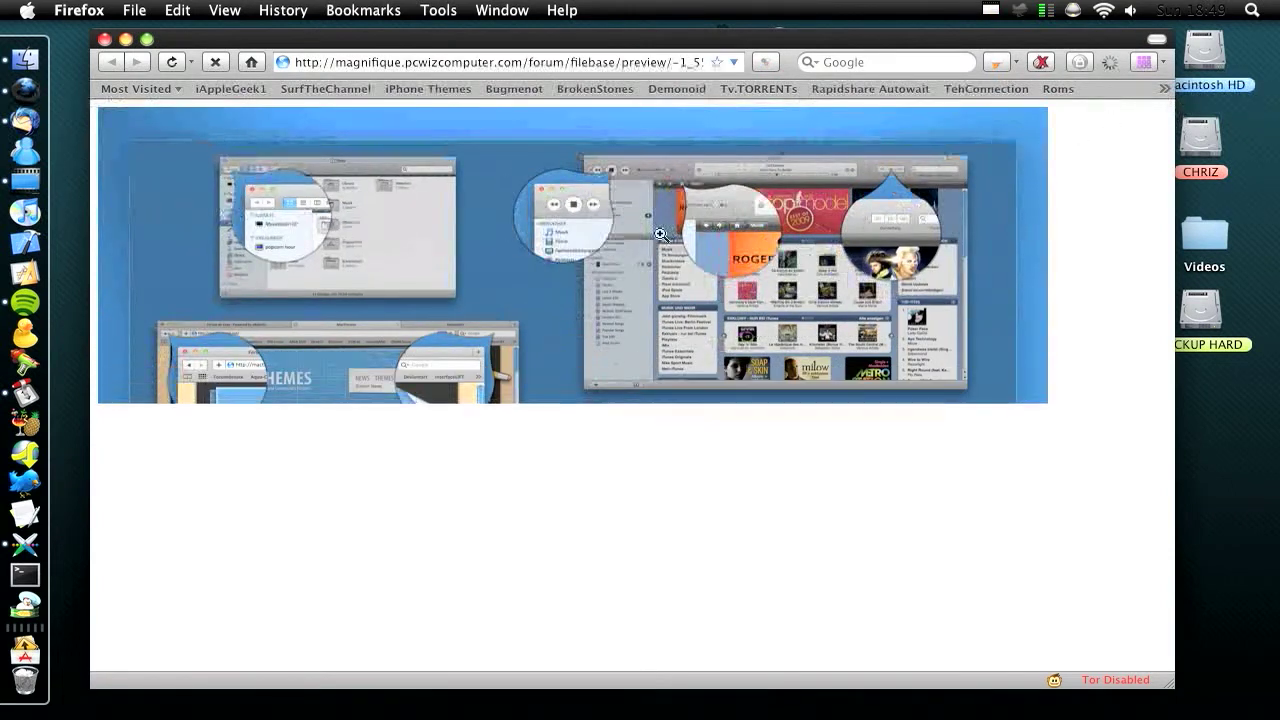
pyautogui.click(104, 39)
pyautogui.click(87, 149)
pyautogui.click(349, 238)
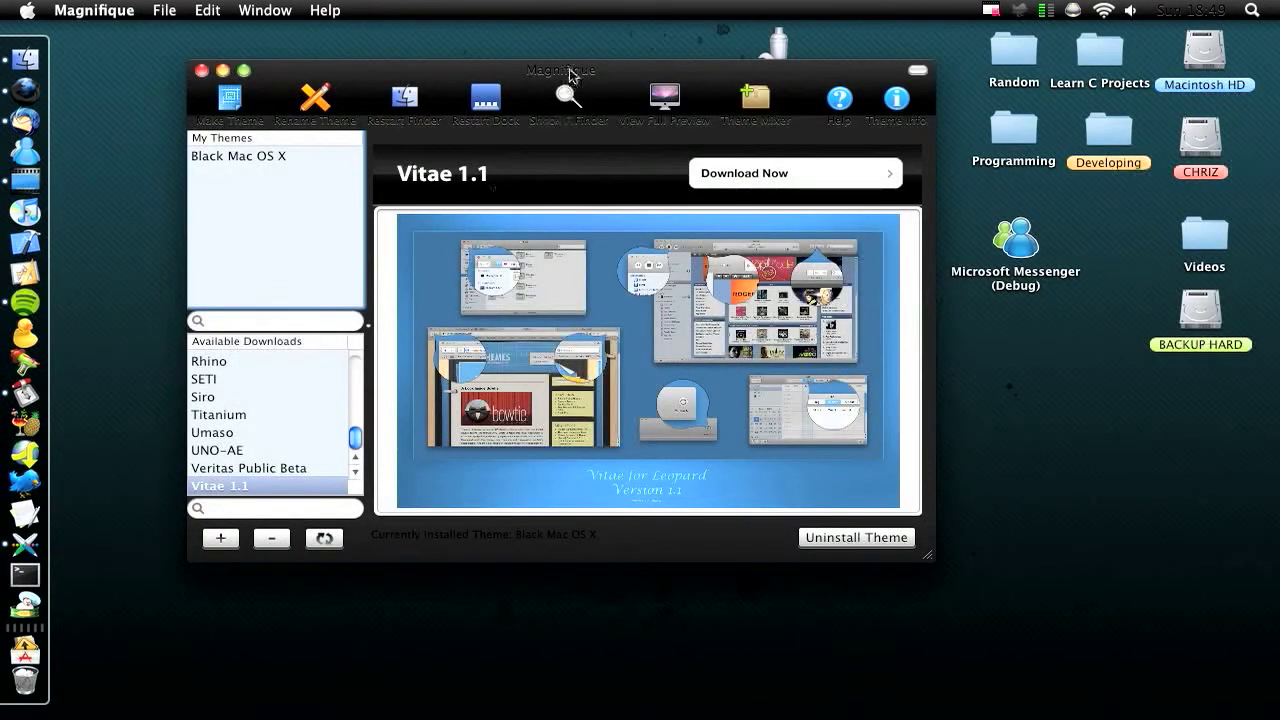
# Step: Download Vitae 1.1 into the library, authorizing with the administrator password
pyautogui.moveTo(569, 74); pyautogui.dragTo(557, 66)
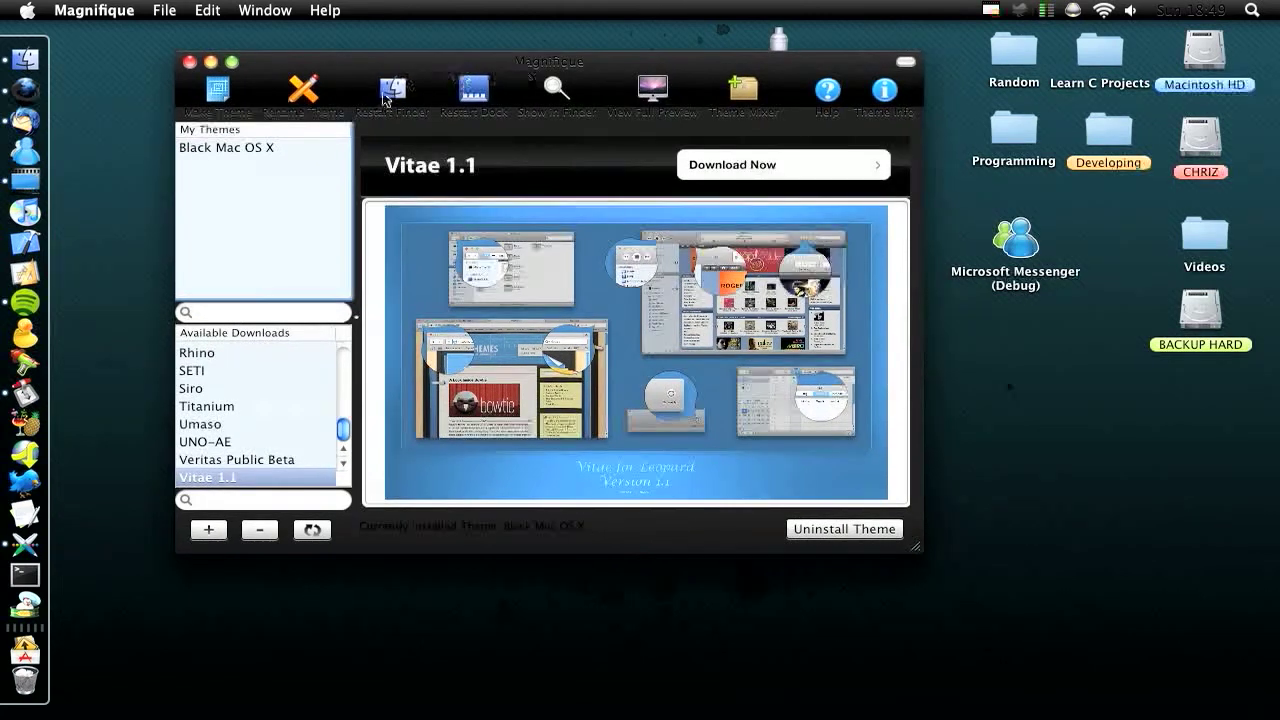
pyautogui.click(758, 168)
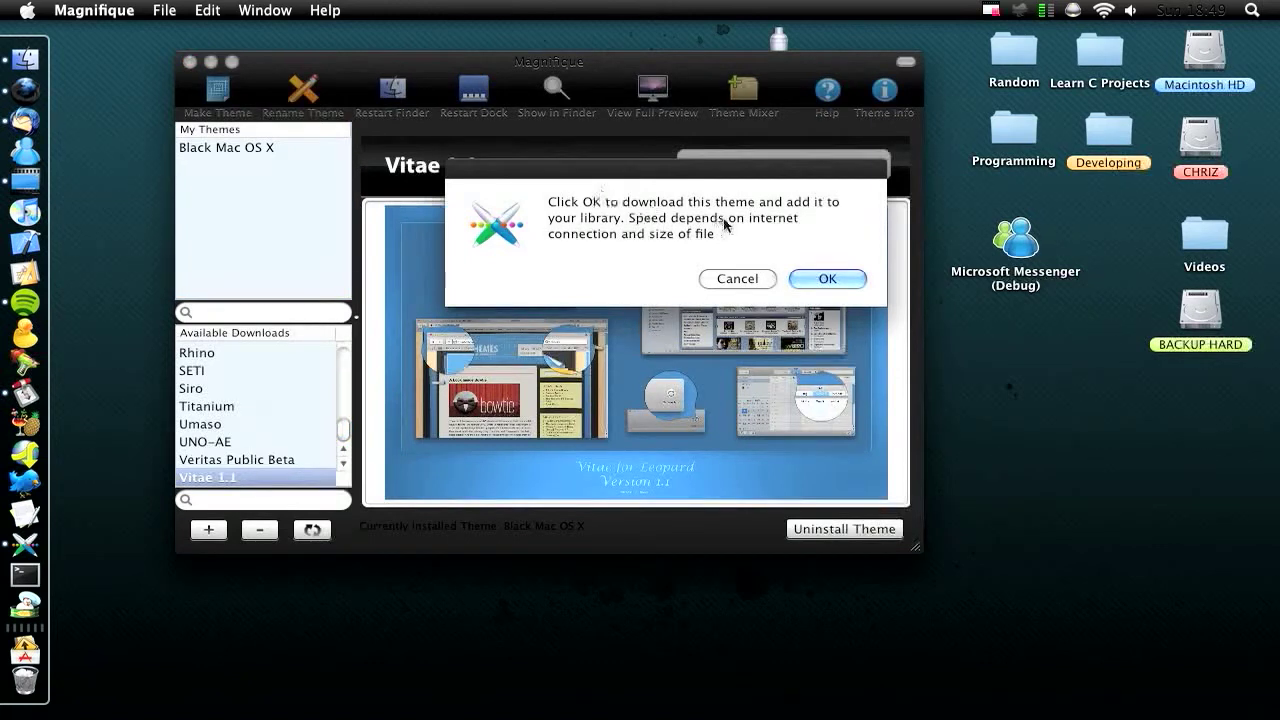
pyautogui.click(827, 280)
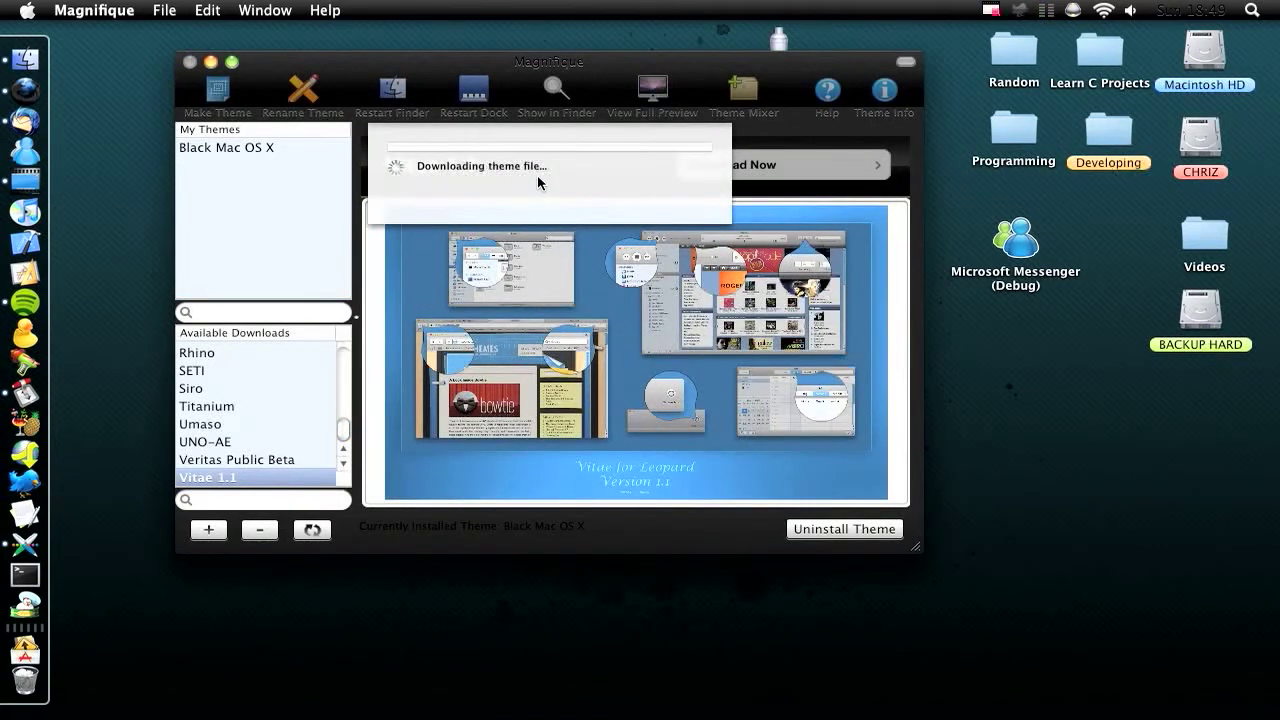
pyautogui.write('••••••')
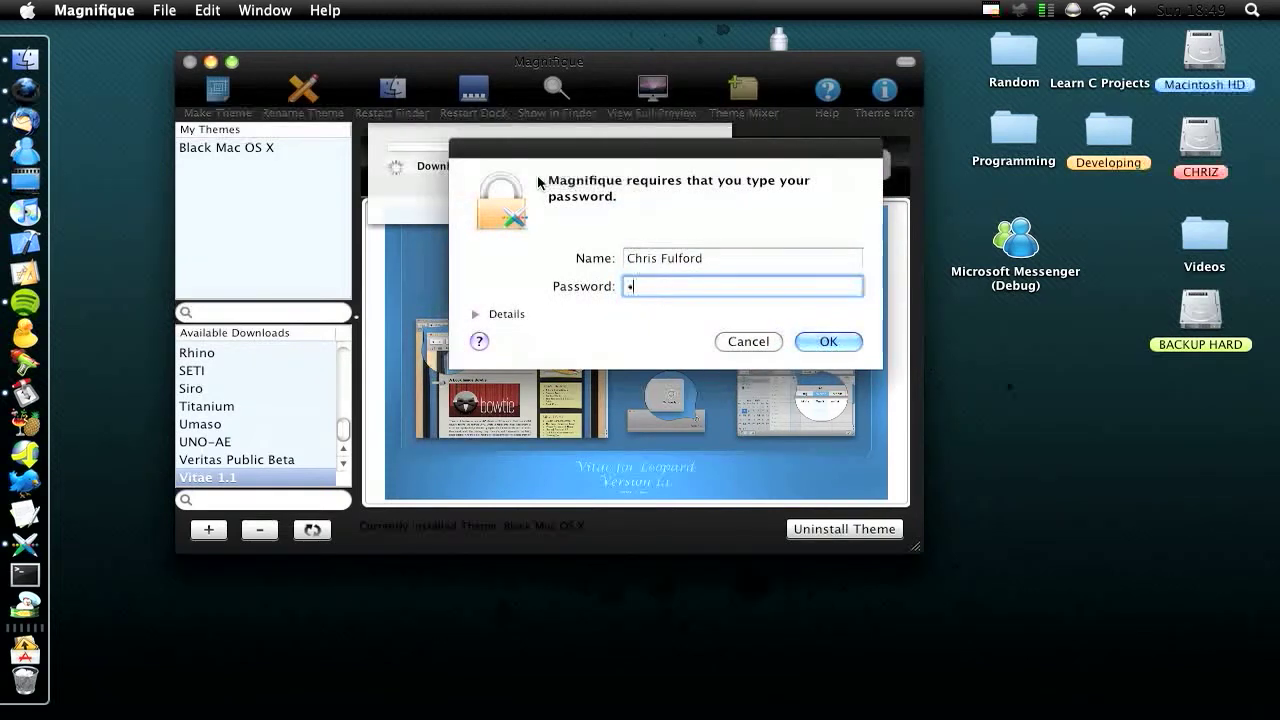
pyautogui.write('••••••')
pyautogui.press('Return')
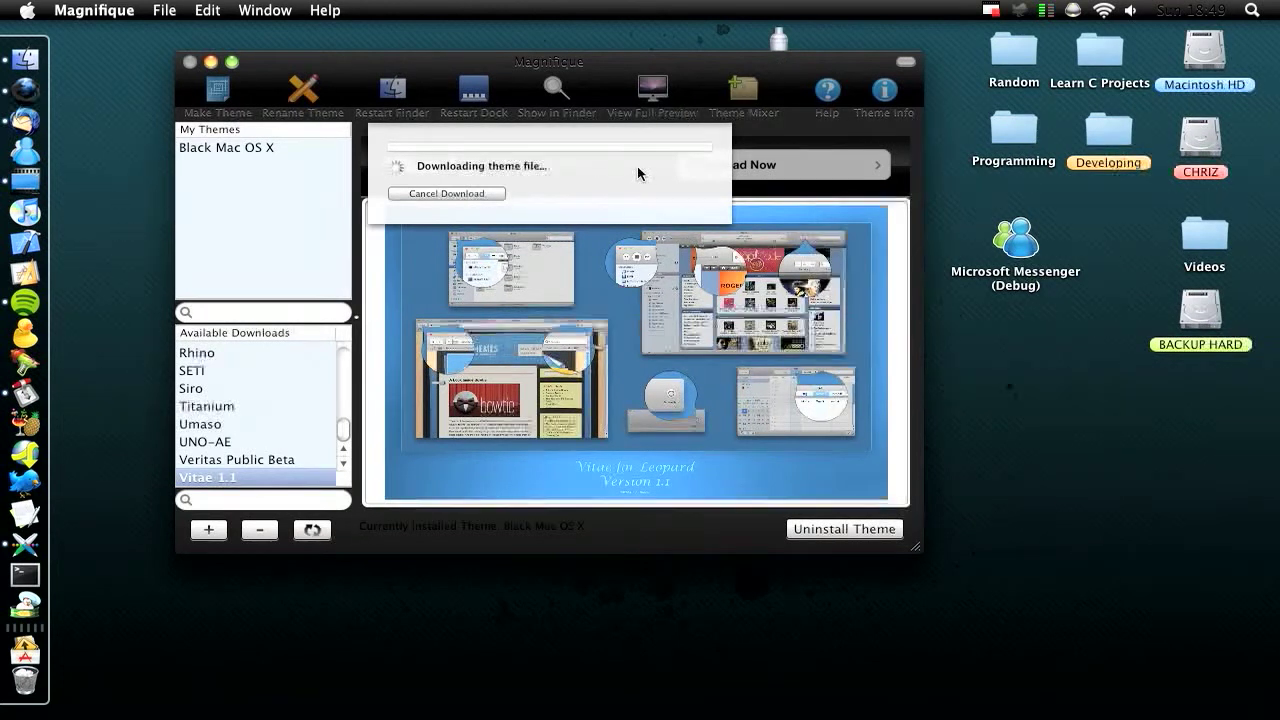
pyautogui.click(990, 10)
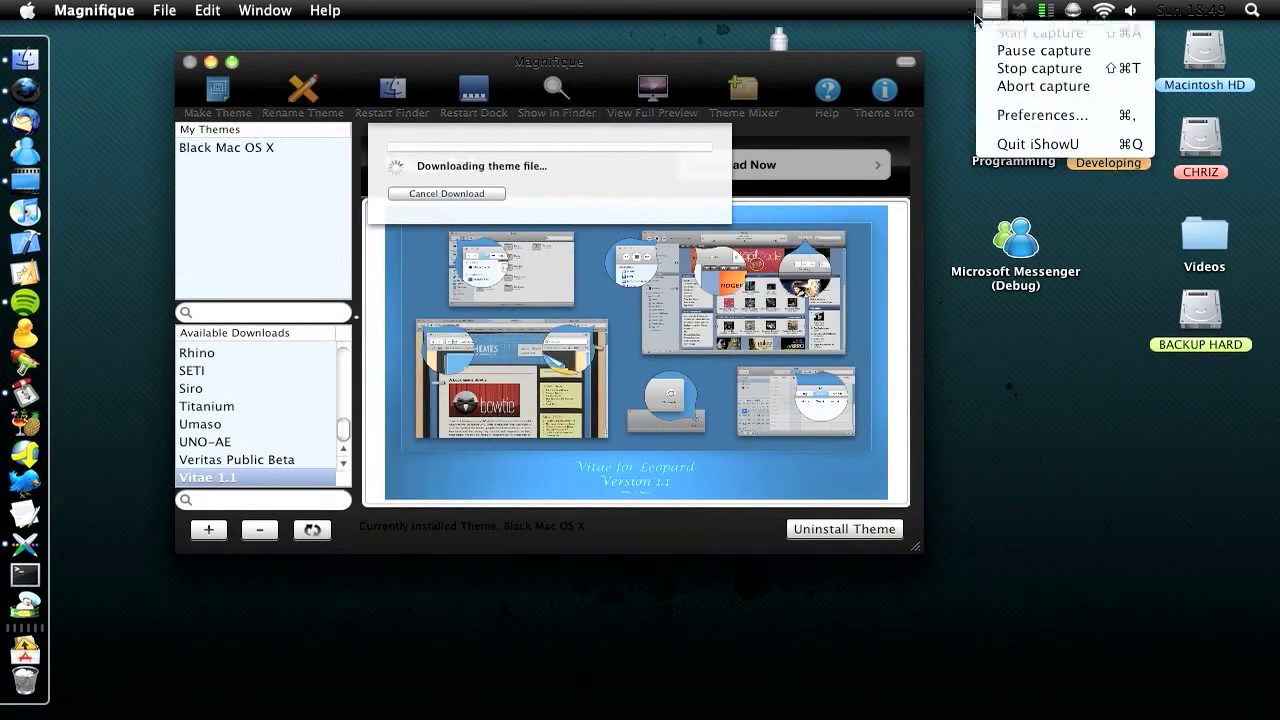
pyautogui.click(990, 49)
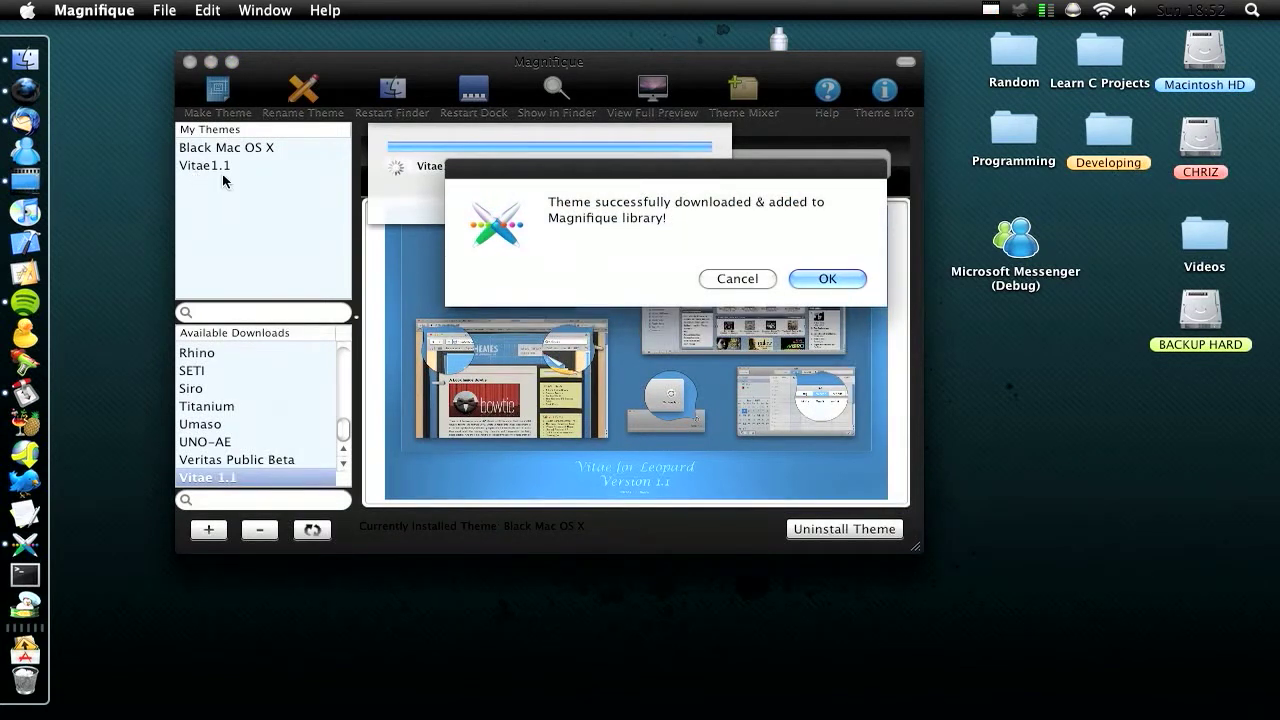
# Step: Dismiss the success message, select Vitae1.1 under My Themes, and choose Apply Now
pyautogui.click(818, 280)
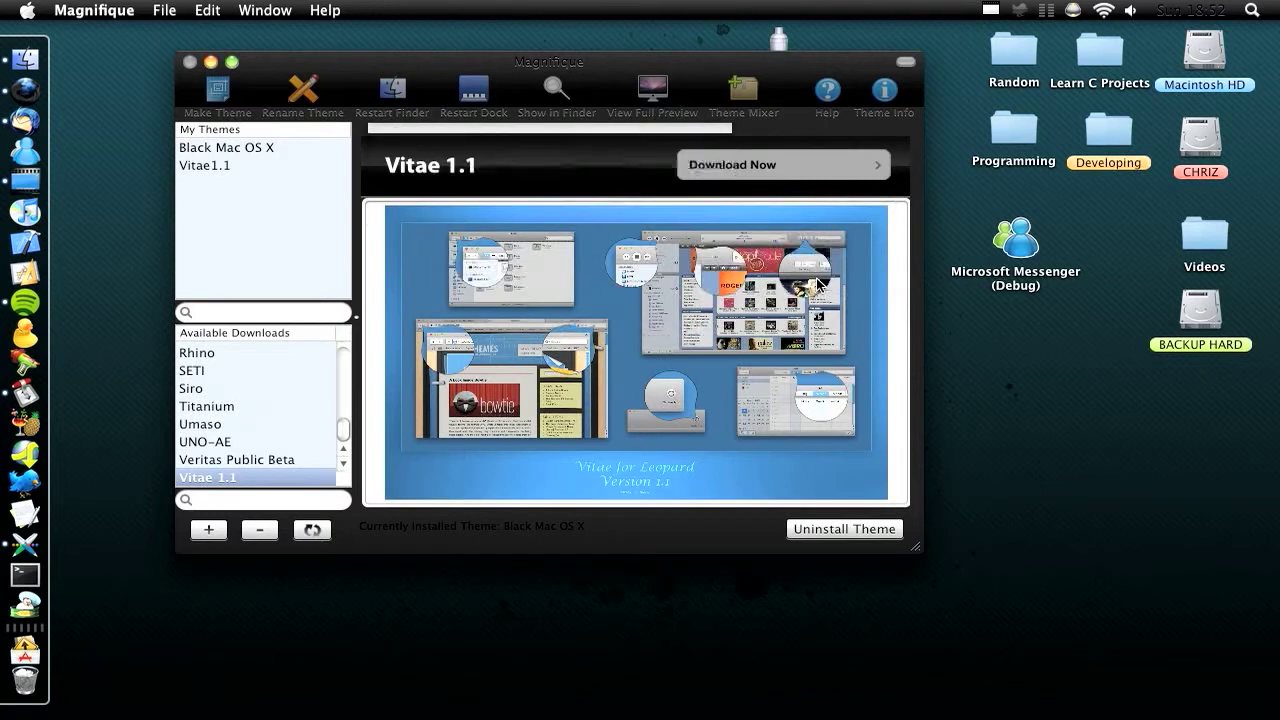
pyautogui.click(200, 133)
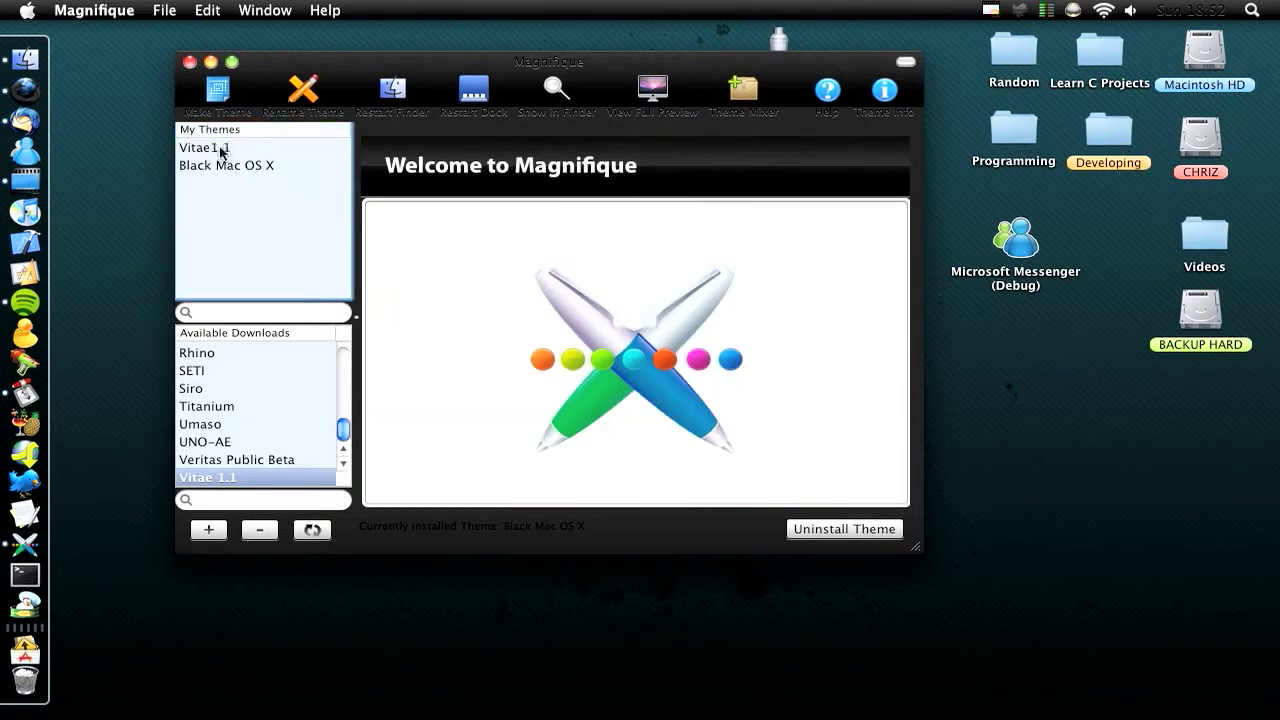
pyautogui.click(222, 150)
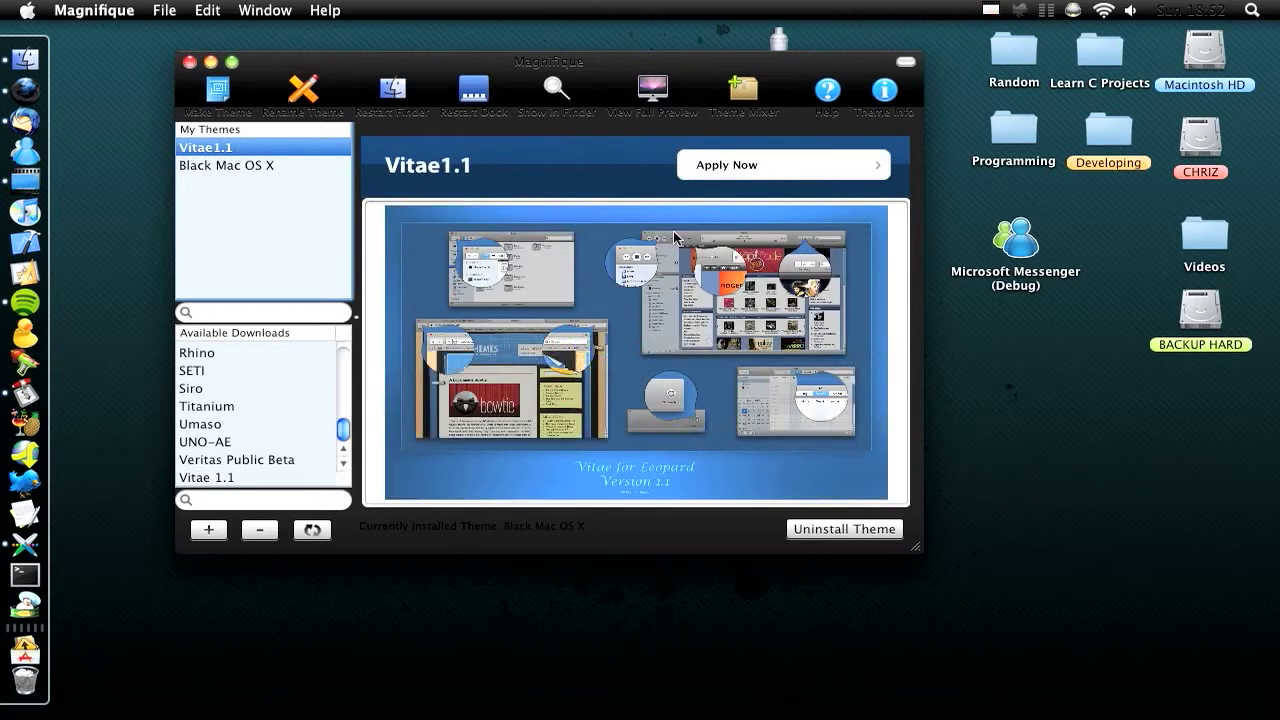
pyautogui.click(746, 164)
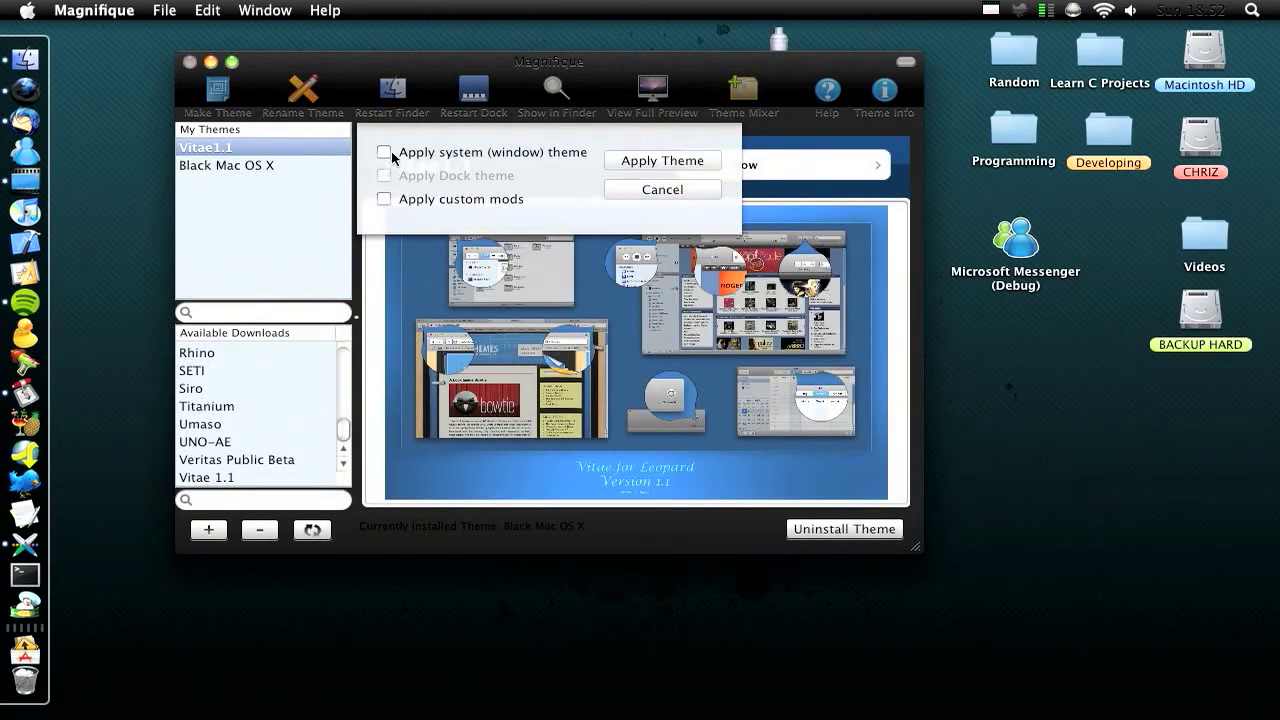
# Step: Apply Vitae1.1 with the system (window) theme and custom mods options checked
pyautogui.click(386, 153)
pyautogui.click(384, 198)
pyautogui.click(670, 162)
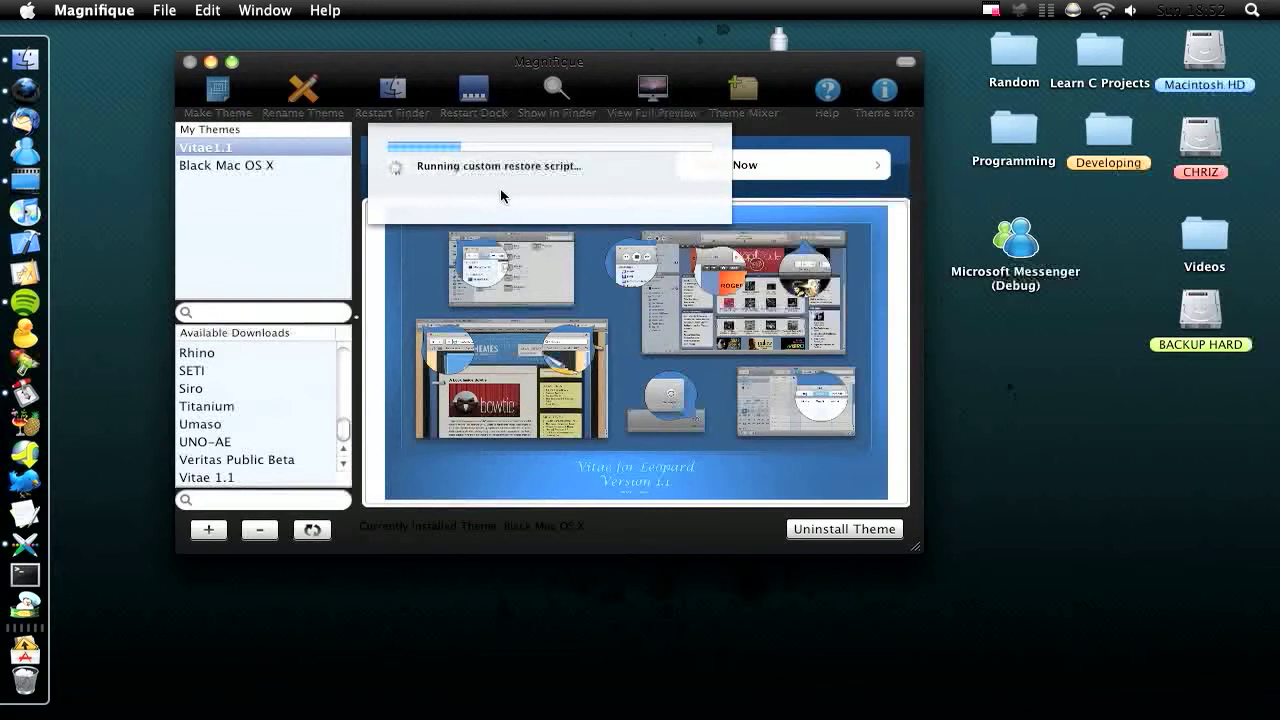
pyautogui.click(967, 11)
pyautogui.click(995, 48)
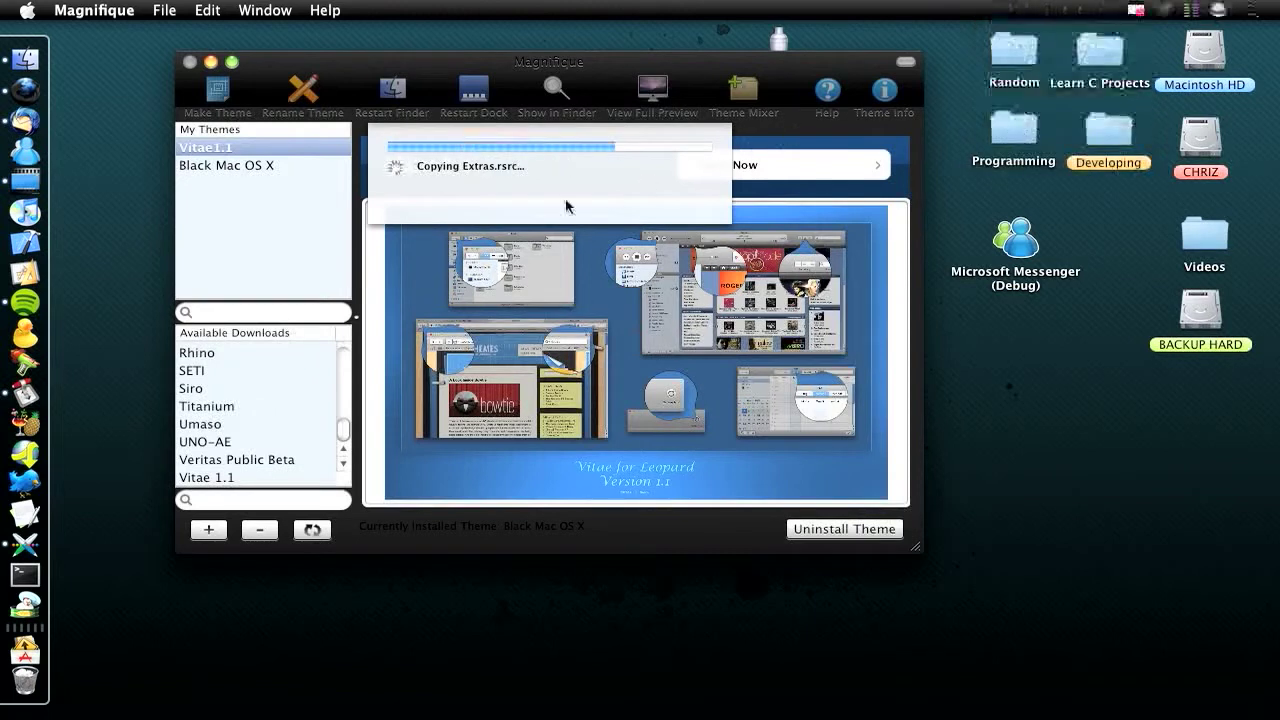